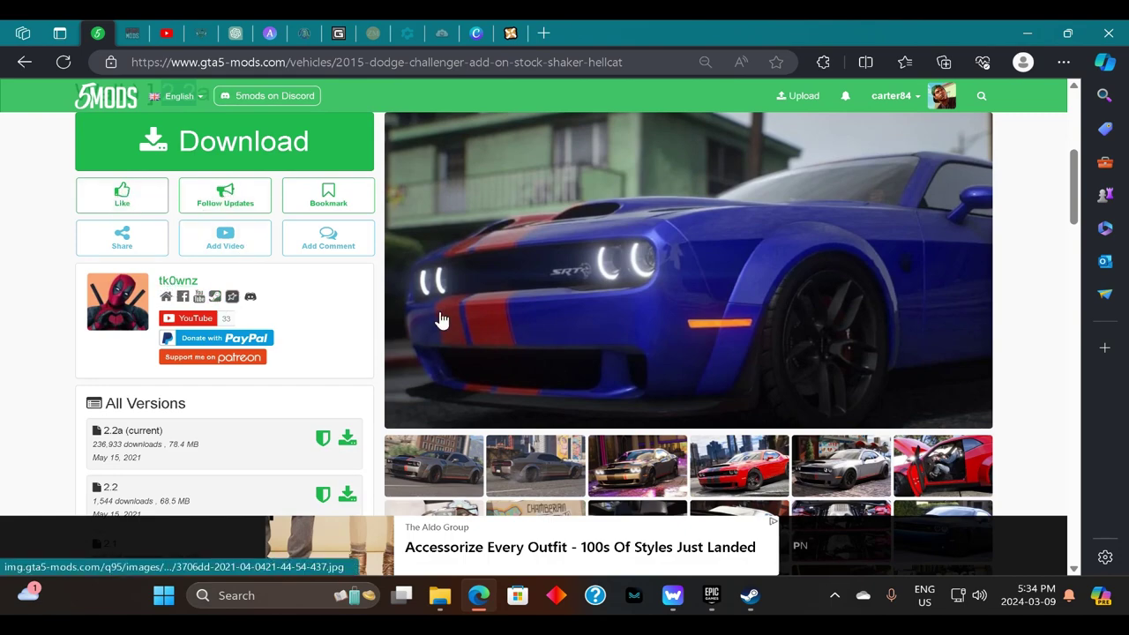
Review the Dodge Challenger mod page's version list, gallery and description, including the installation instructions
scroll(441, 320, down, 2)
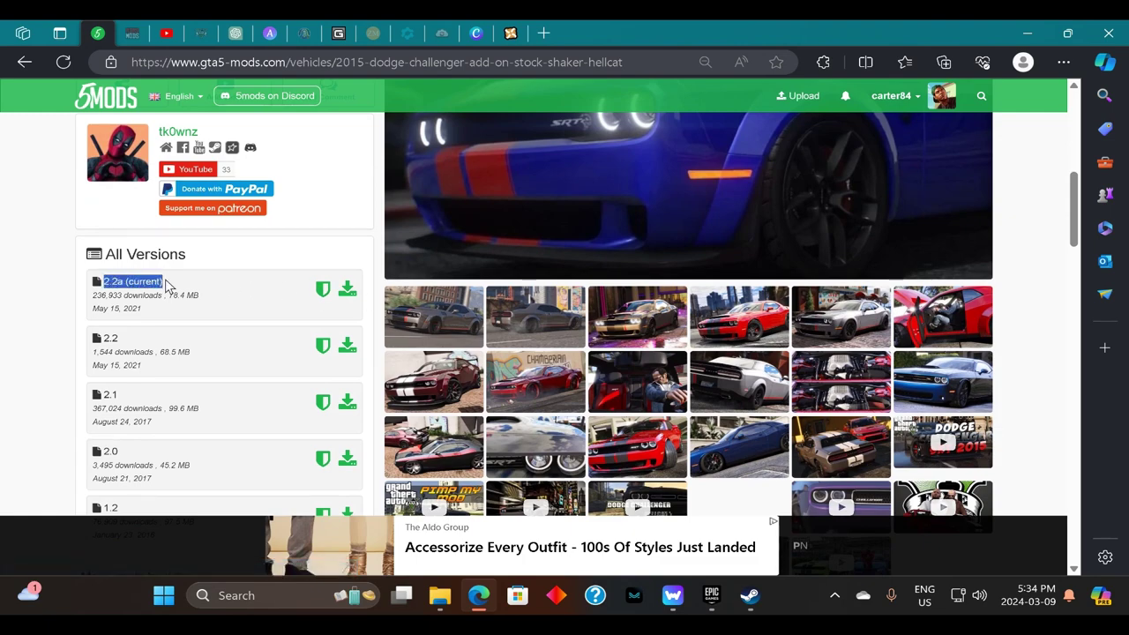
scroll(450, 297, down, 5)
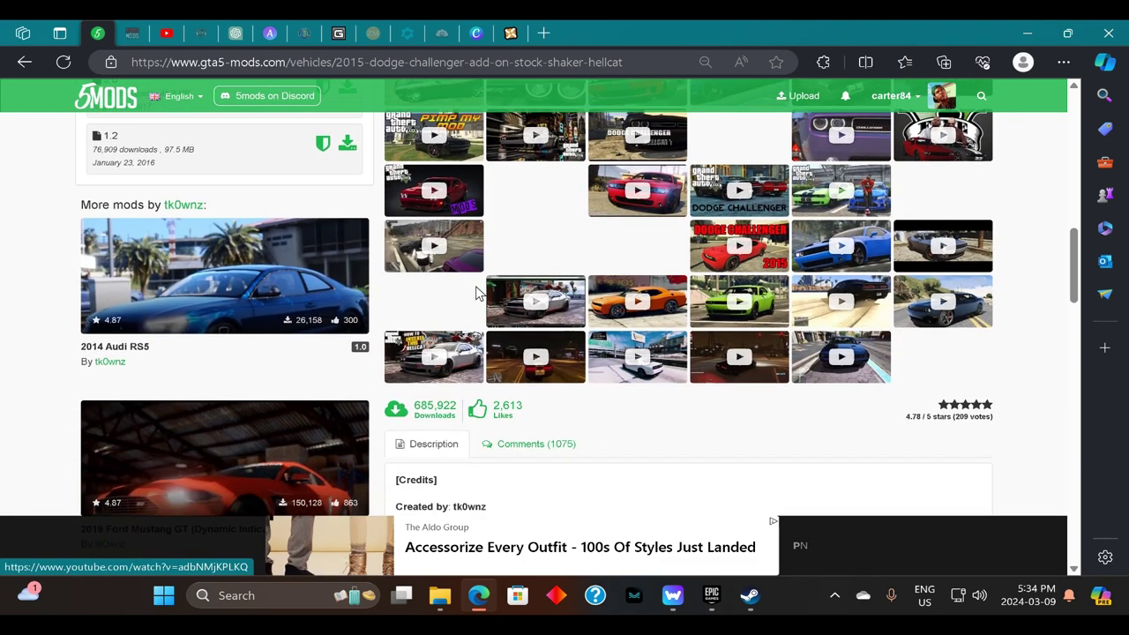
scroll(476, 294, up, 3)
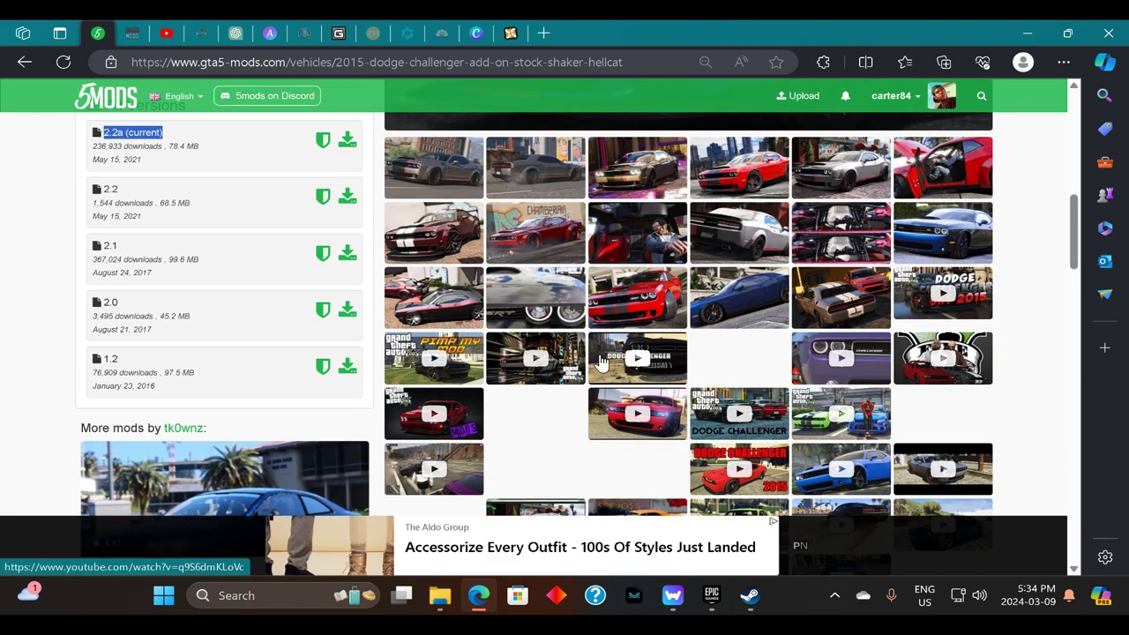
scroll(609, 371, down, 3)
scroll(503, 362, down, 1)
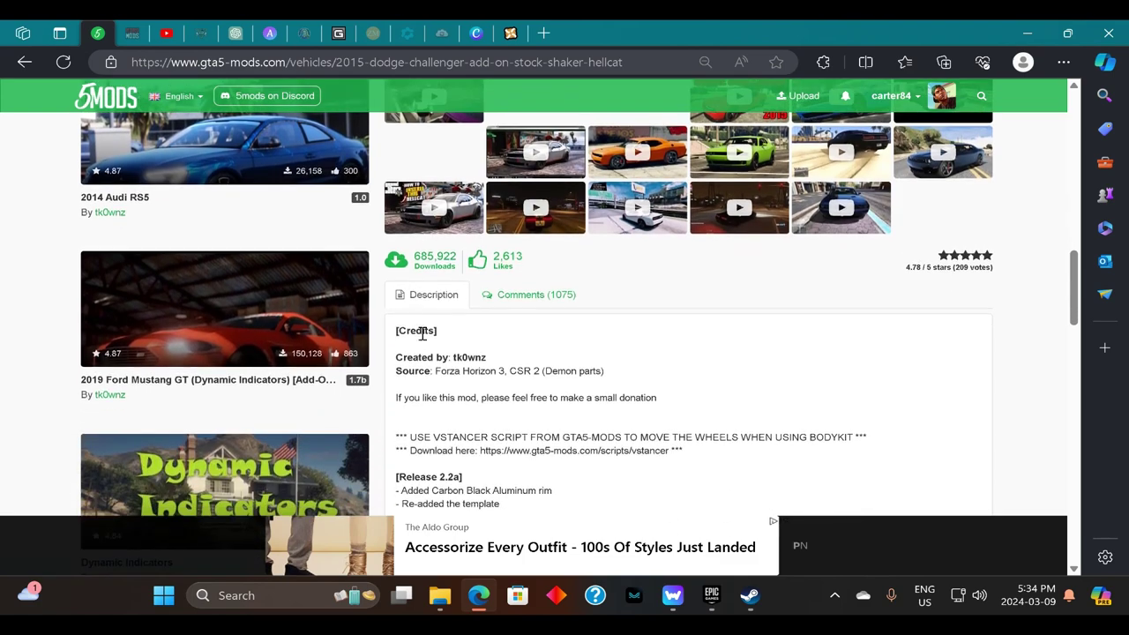
scroll(476, 313, down, 6)
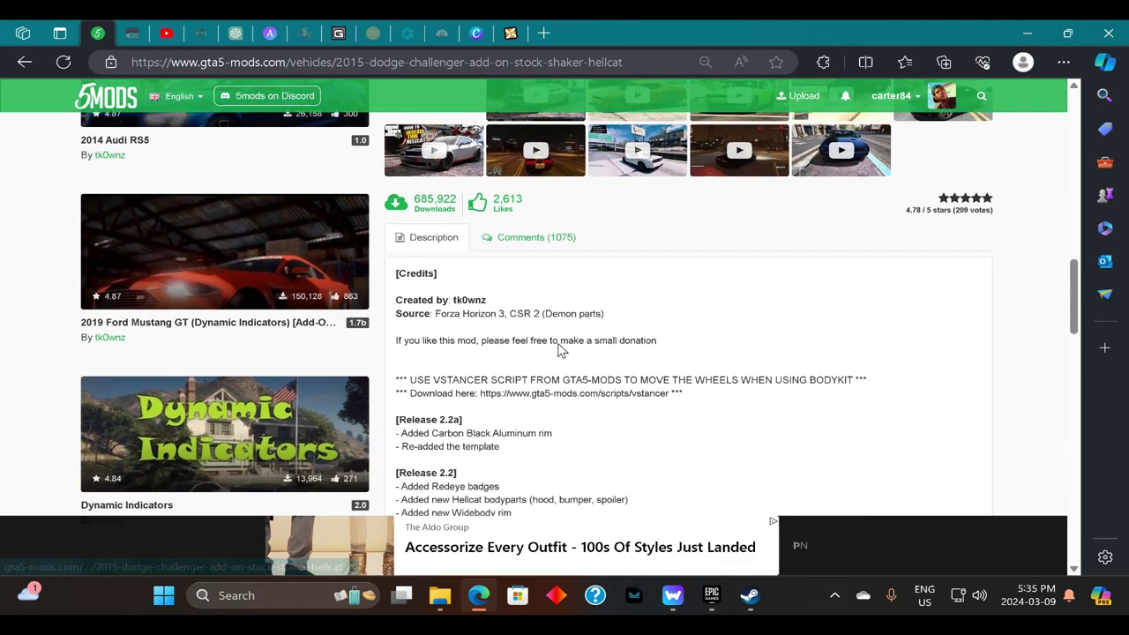
scroll(563, 357, down, 6)
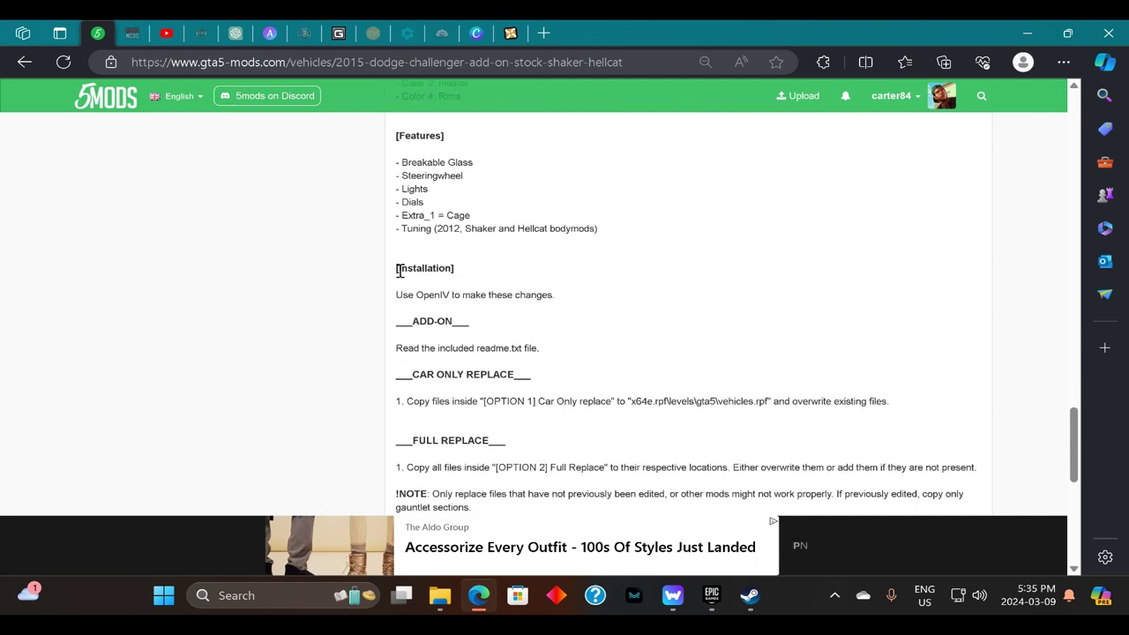
drag(426, 267, 467, 266)
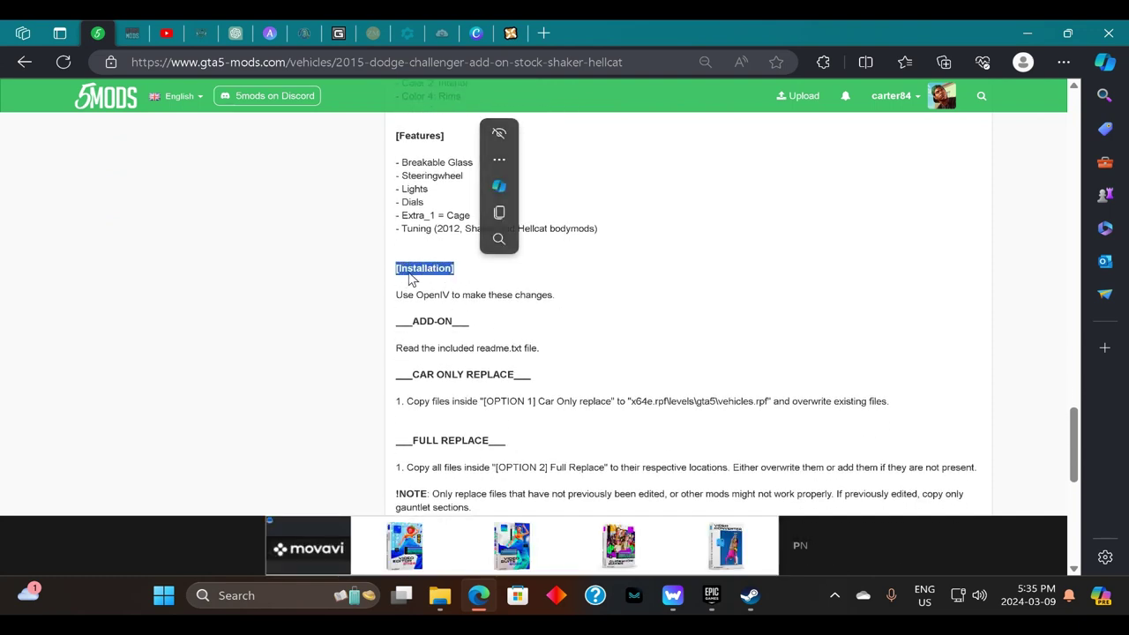
click(618, 326)
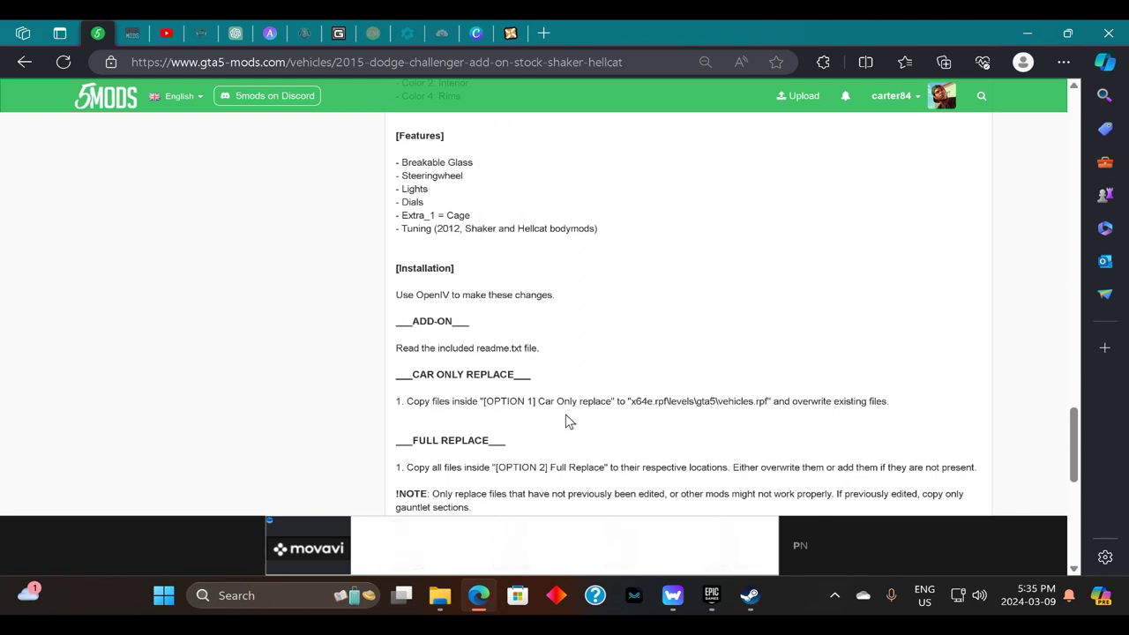
scroll(517, 416, down, 1)
Download version 2.2a (current) of the Dodge Challenger mod and close the download page
scroll(328, 338, up, 6)
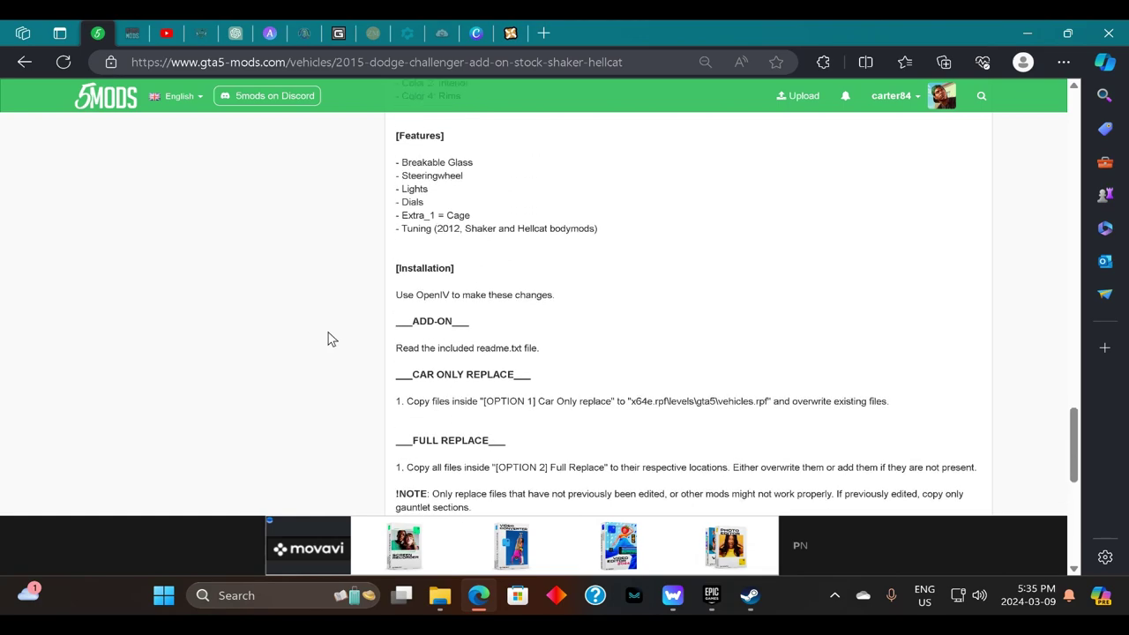
scroll(335, 336, up, 10)
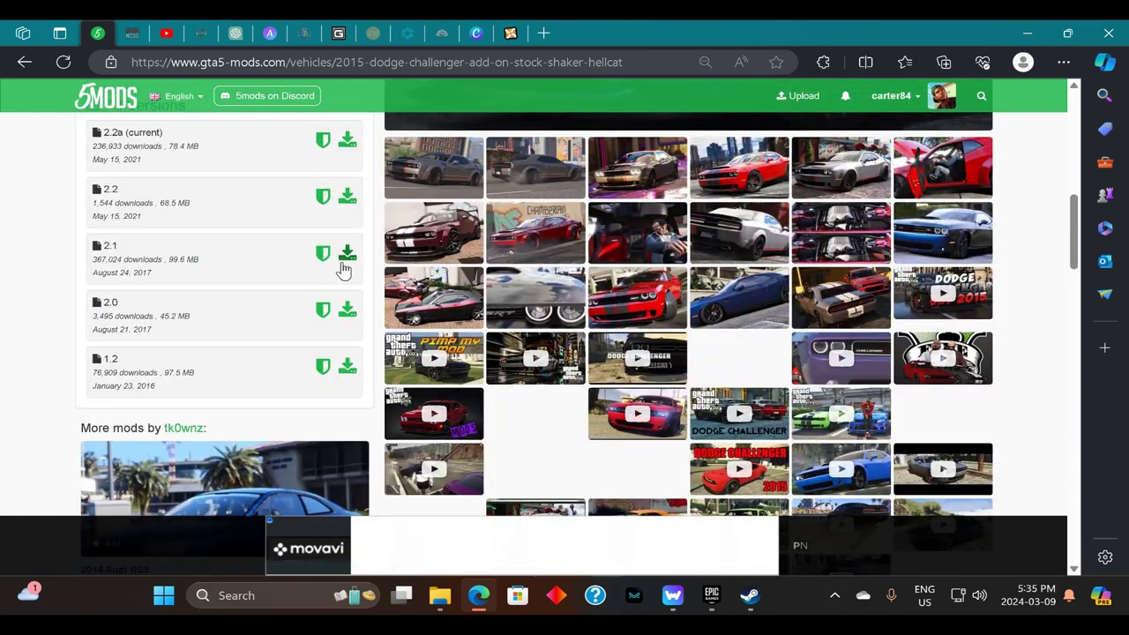
scroll(348, 282, up, 2)
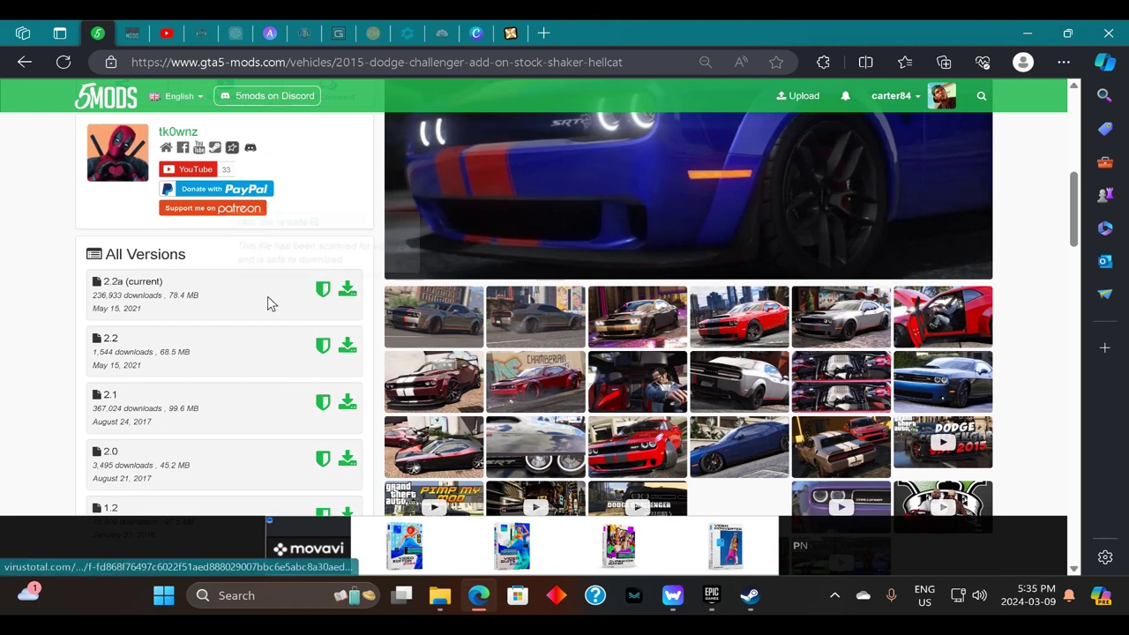
click(348, 291)
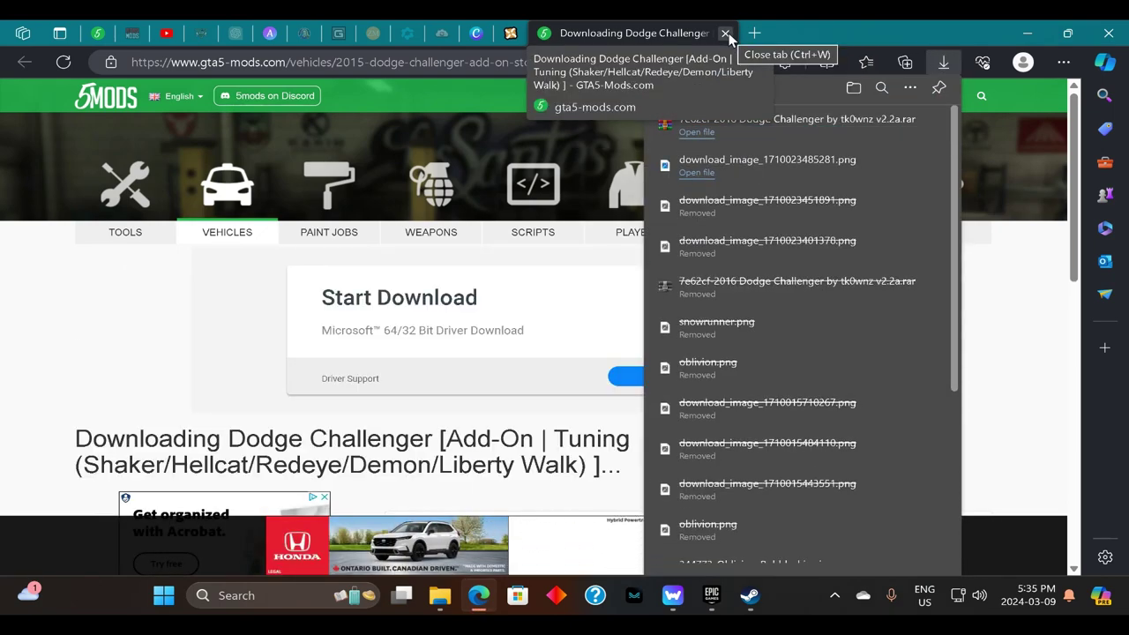
click(726, 32)
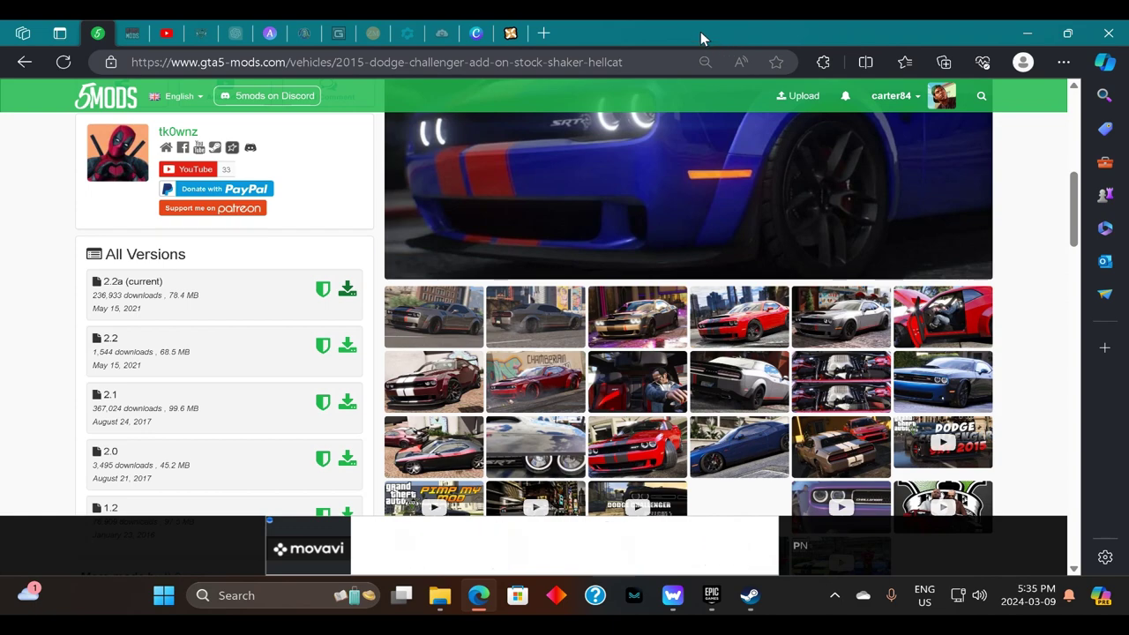
In the Downloads folder, extract the Dodge Challenger v2.2a archive with WinRAR into a folder of the same name and delete the archive
click(439, 596)
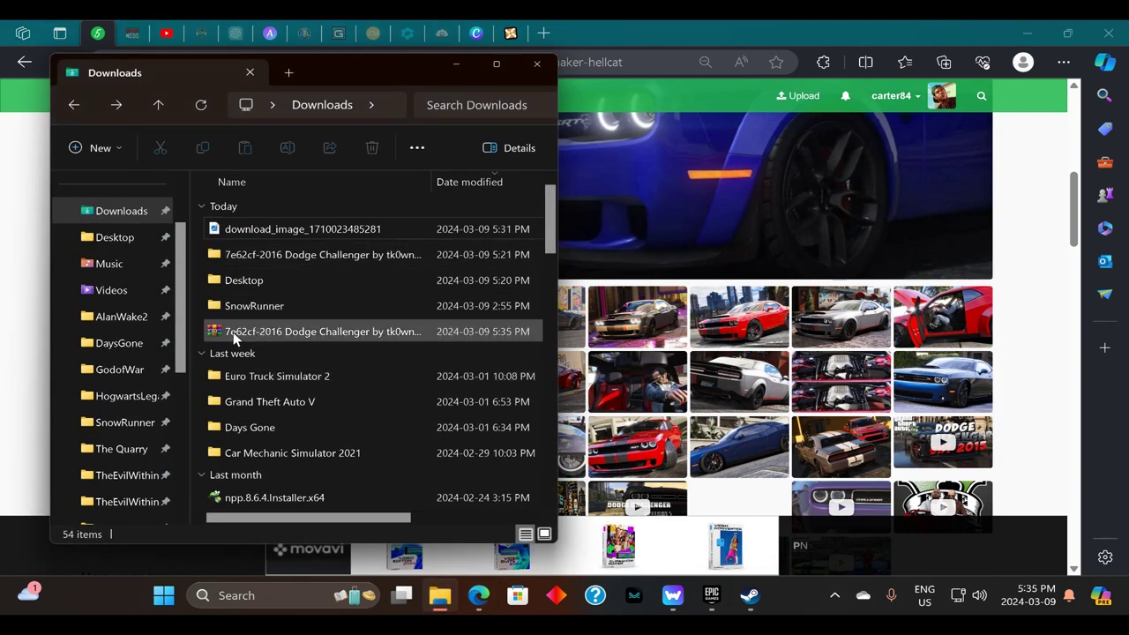
click(201, 105)
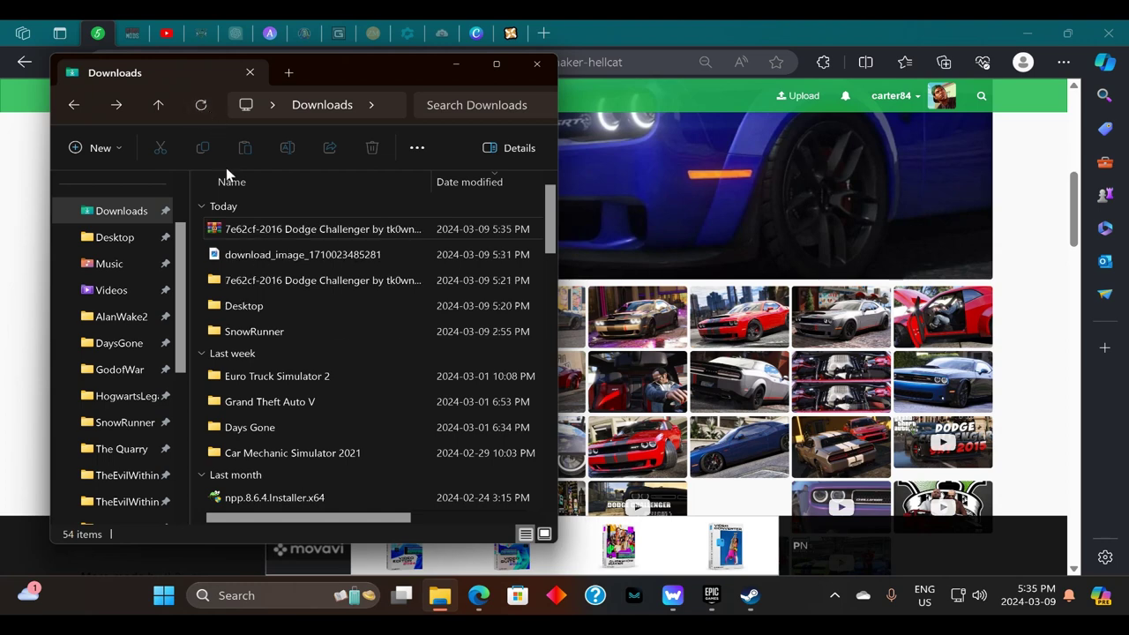
right_click(305, 229)
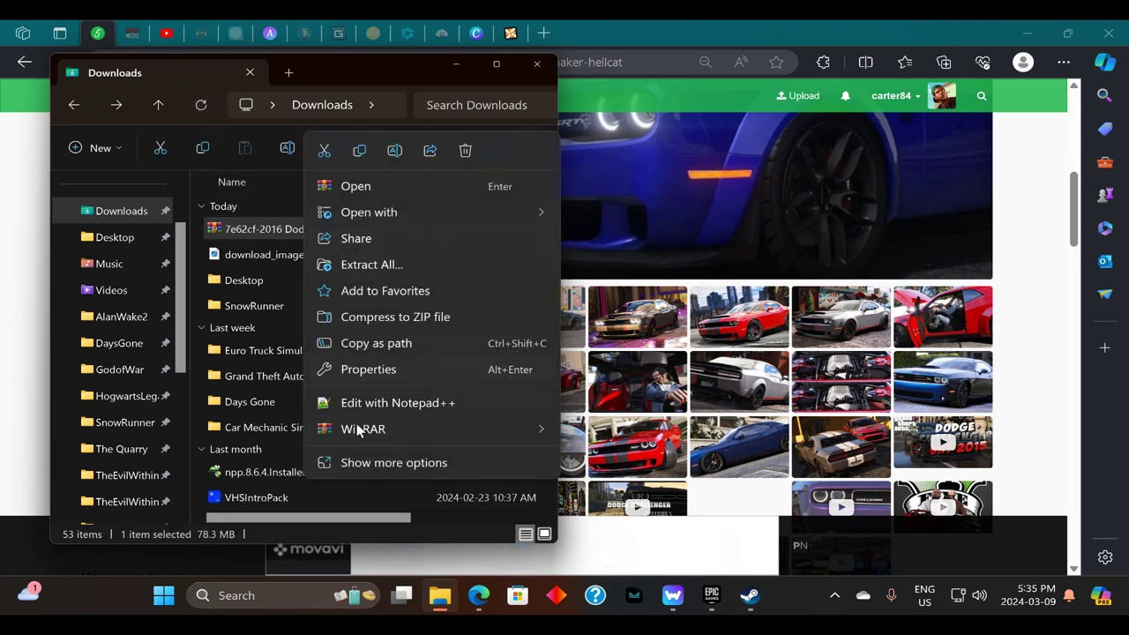
mouse_move(357, 429)
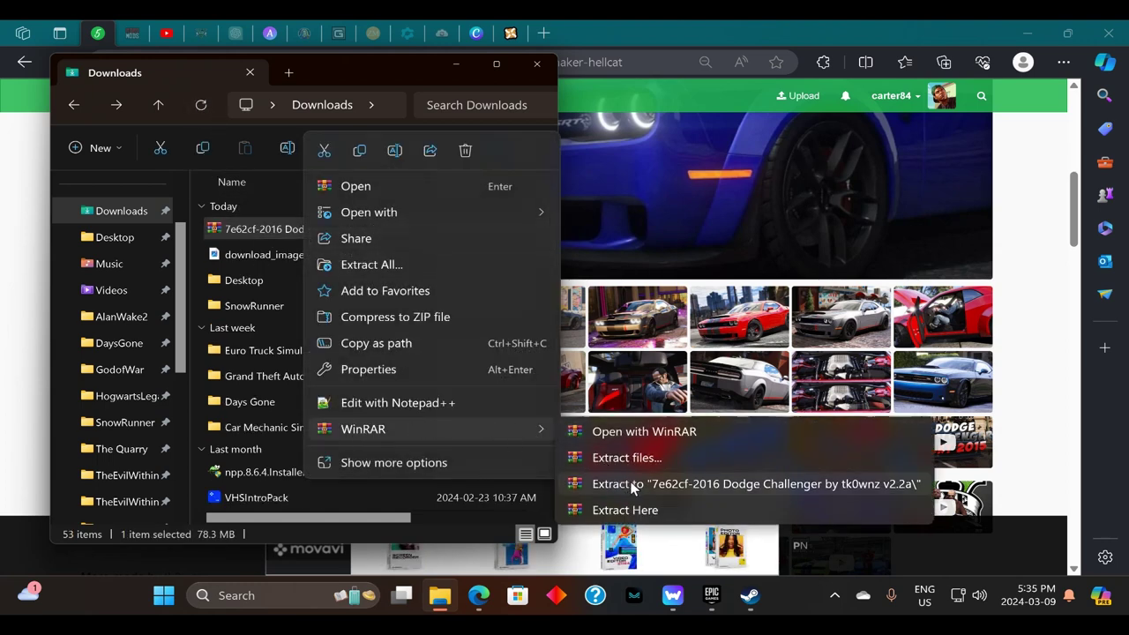
click(651, 483)
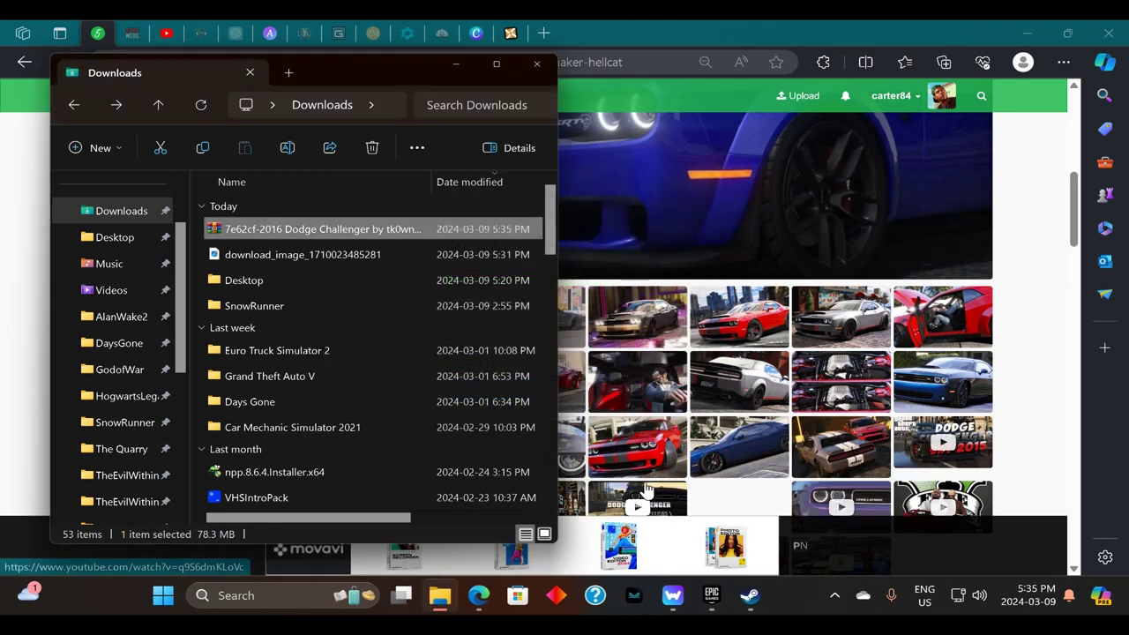
click(372, 148)
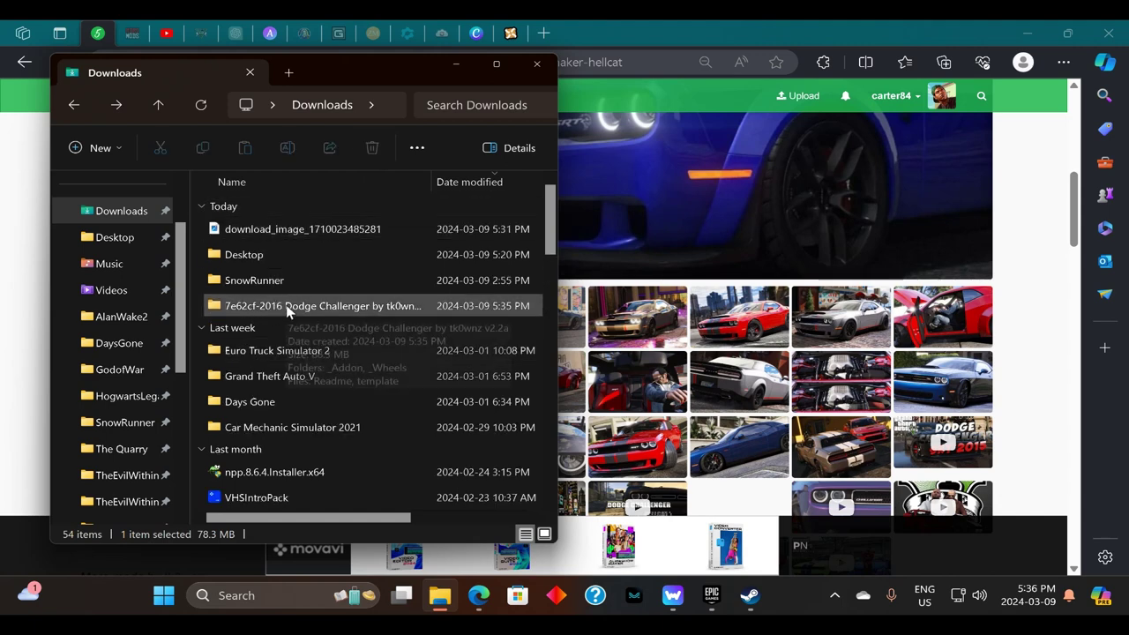
Open the Readme file in the extracted Dodge Challenger folder and find its Installation section
double_click(284, 305)
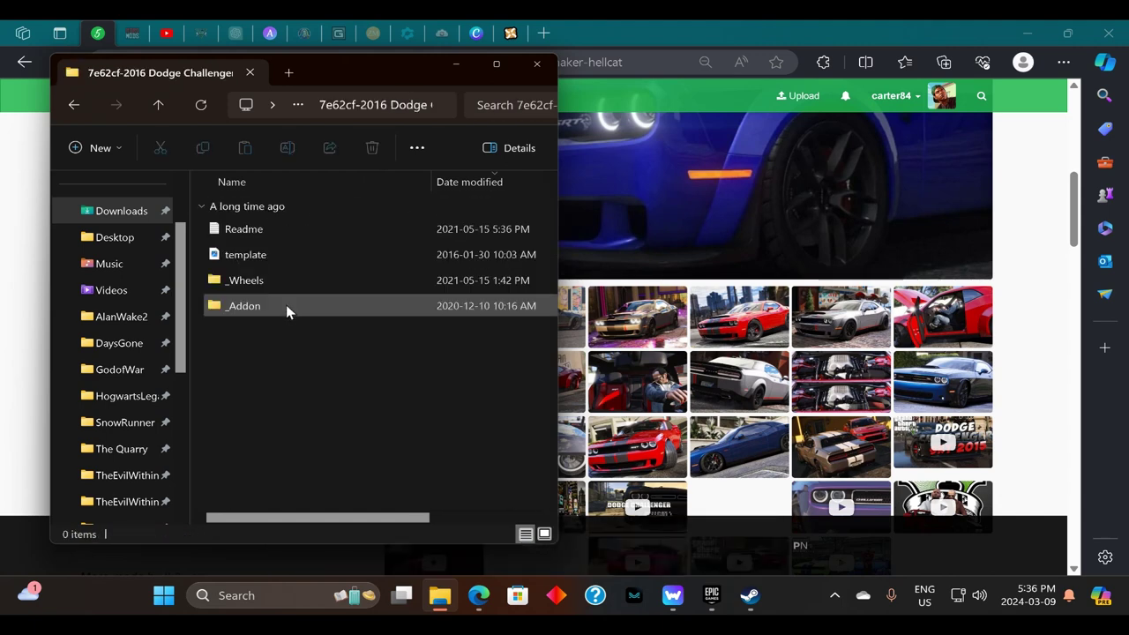
double_click(243, 229)
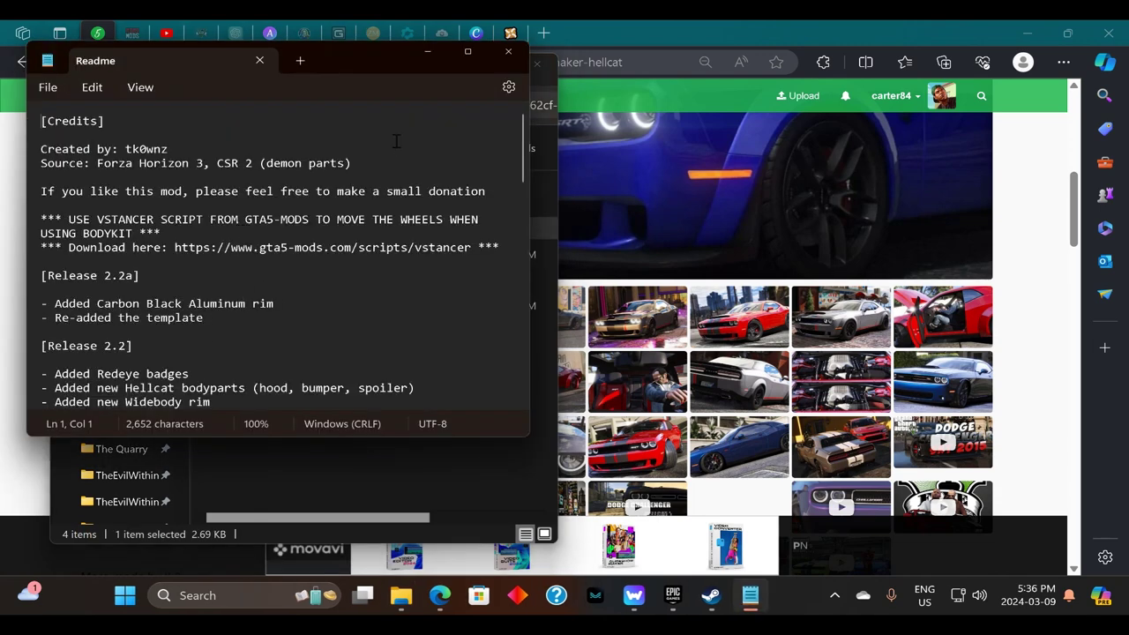
scroll(345, 264, down, 6)
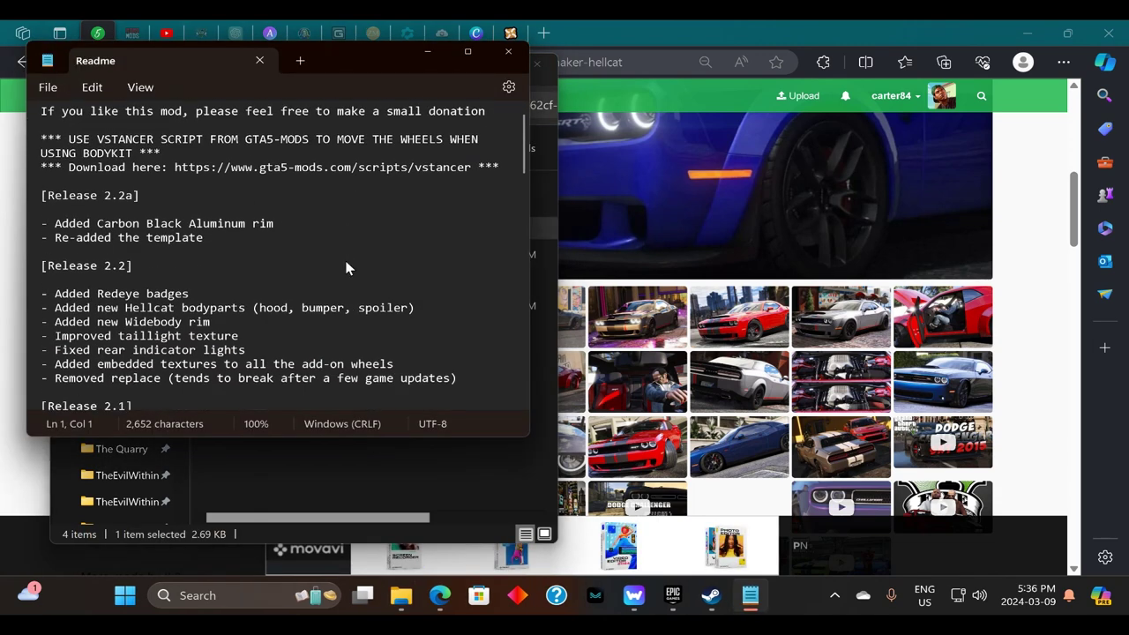
scroll(191, 314, down, 6)
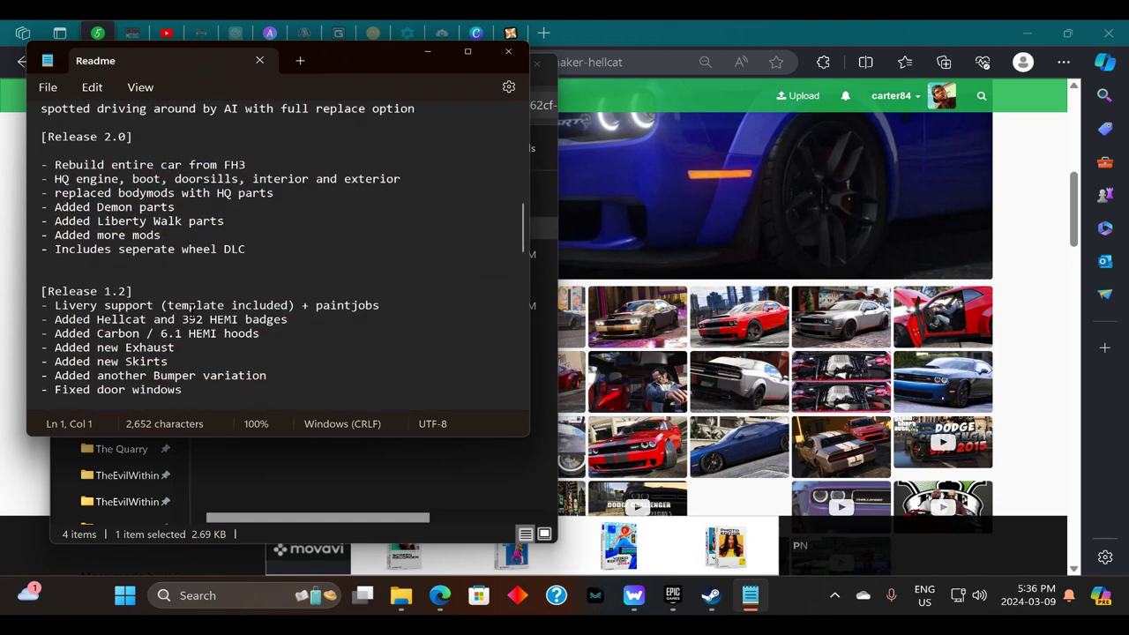
scroll(190, 308, down, 7)
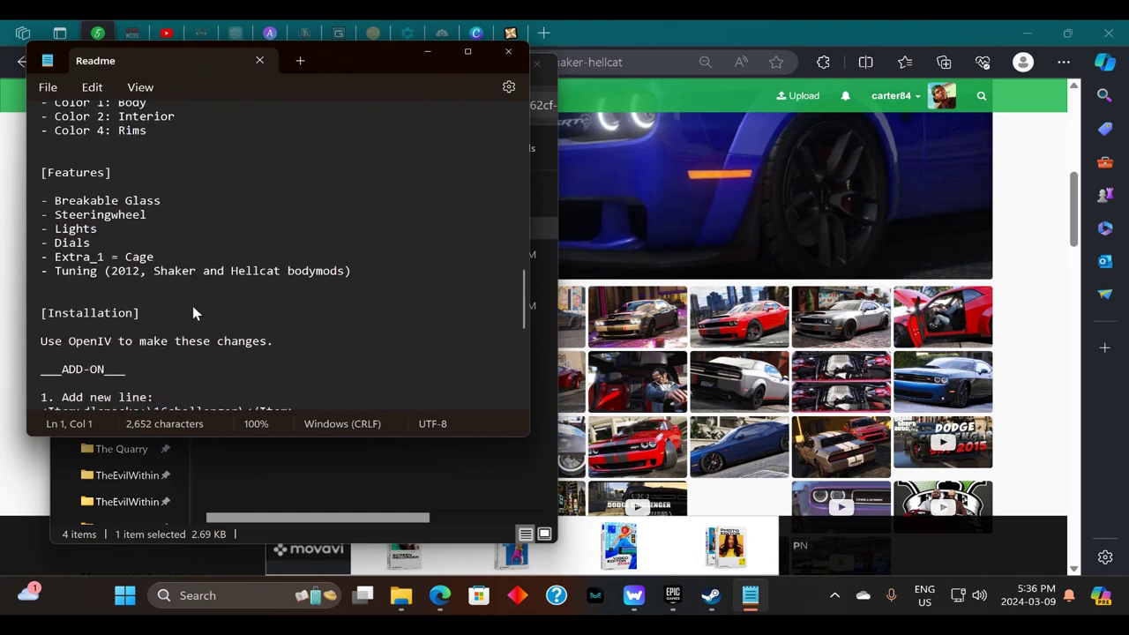
scroll(192, 310, down, 3)
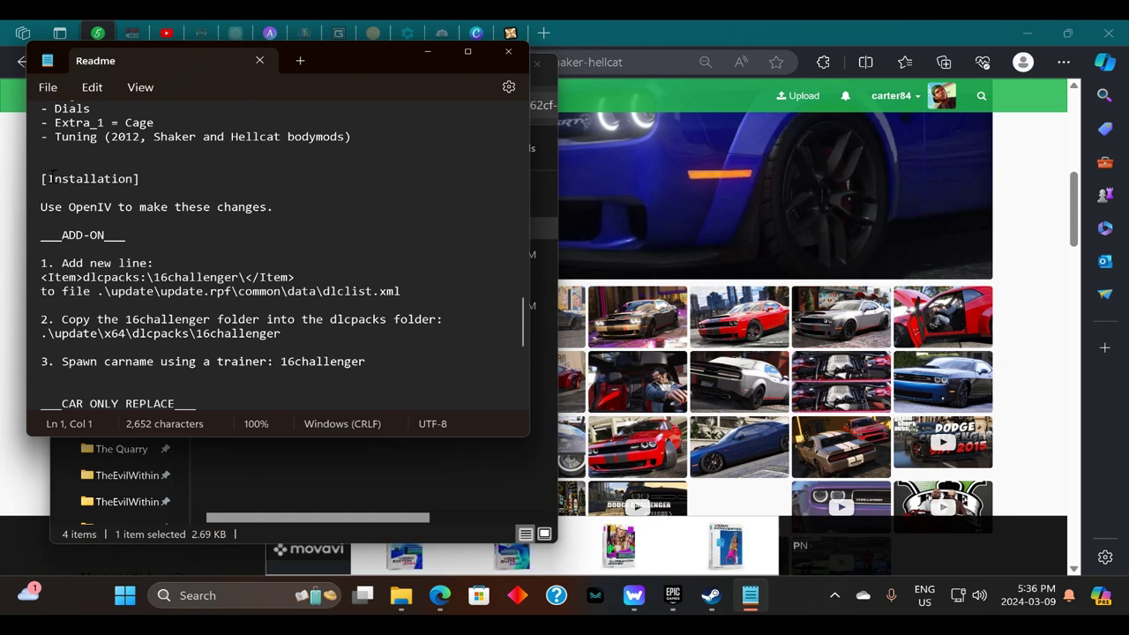
Examine the Readme's add-on instructions for the dlclist.xml line, the dlcpacks folder destination and the car's spawn name
drag(49, 178, 148, 180)
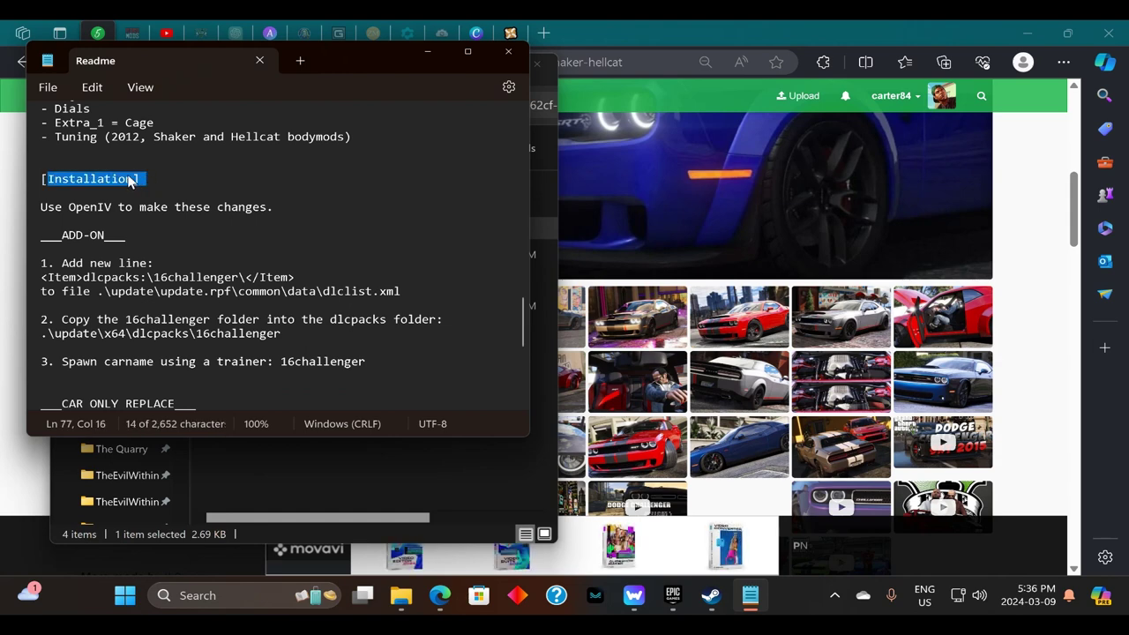
drag(61, 234, 129, 238)
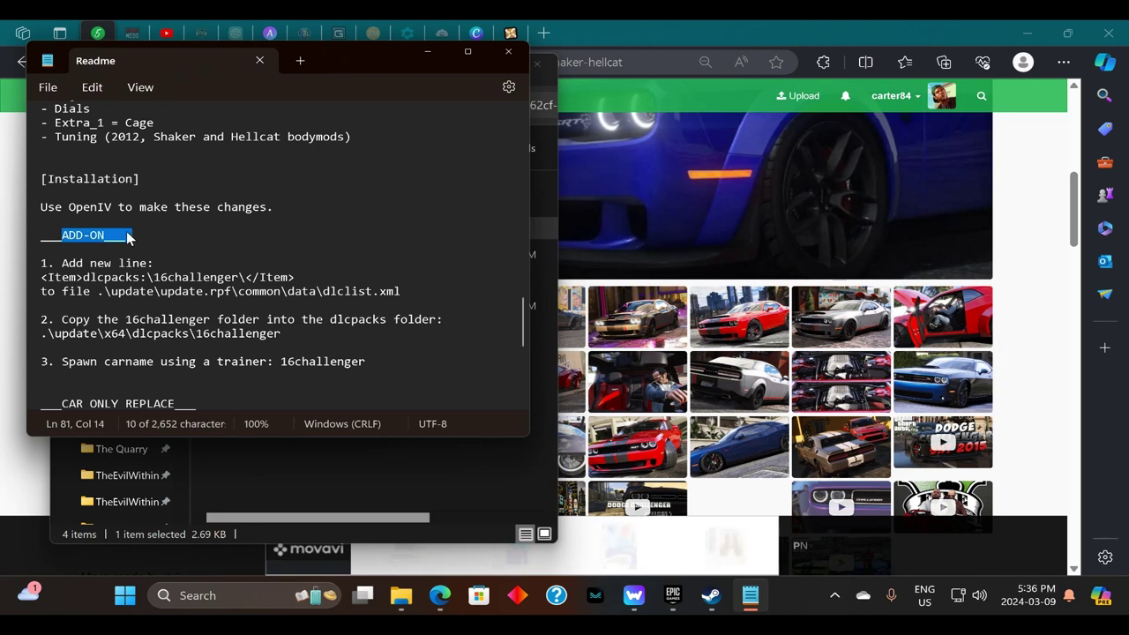
triple_click(86, 205)
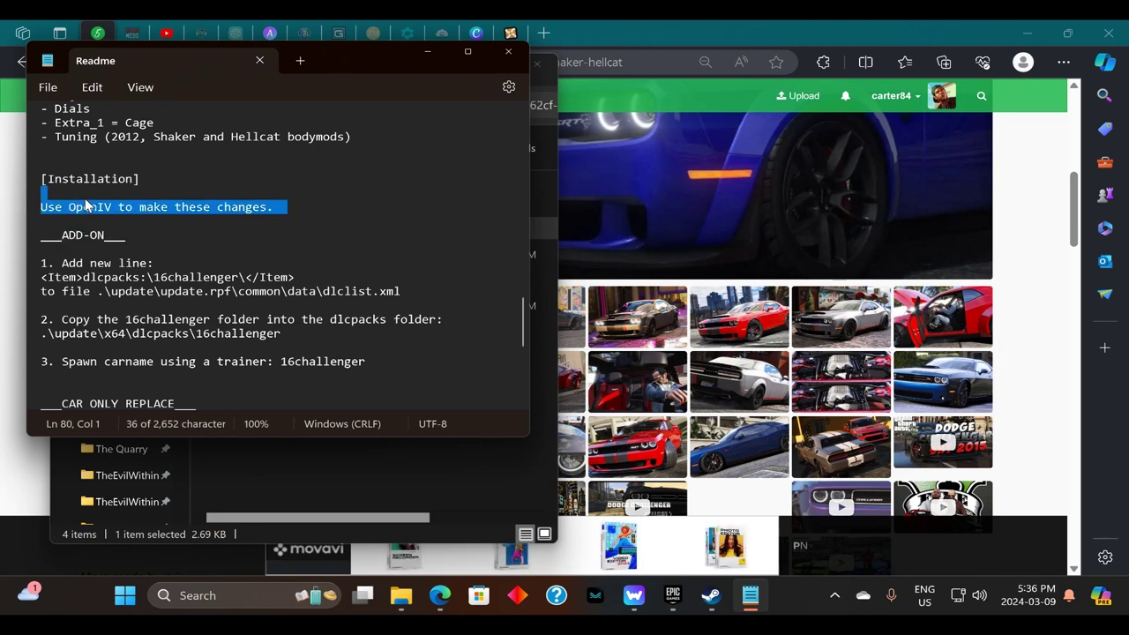
click(184, 233)
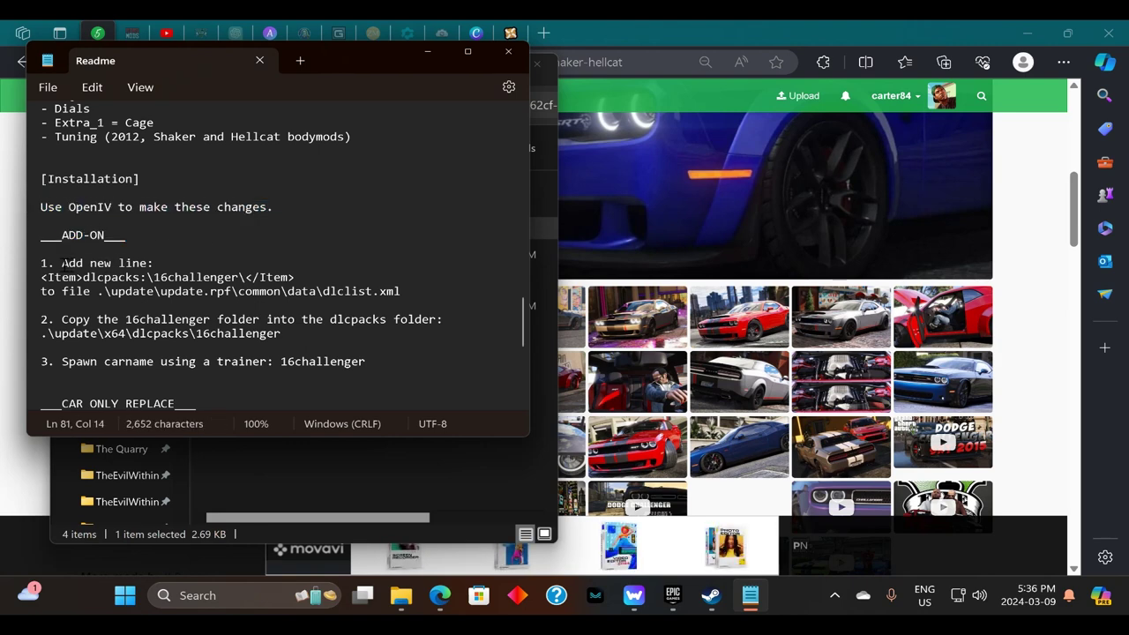
drag(64, 262, 159, 263)
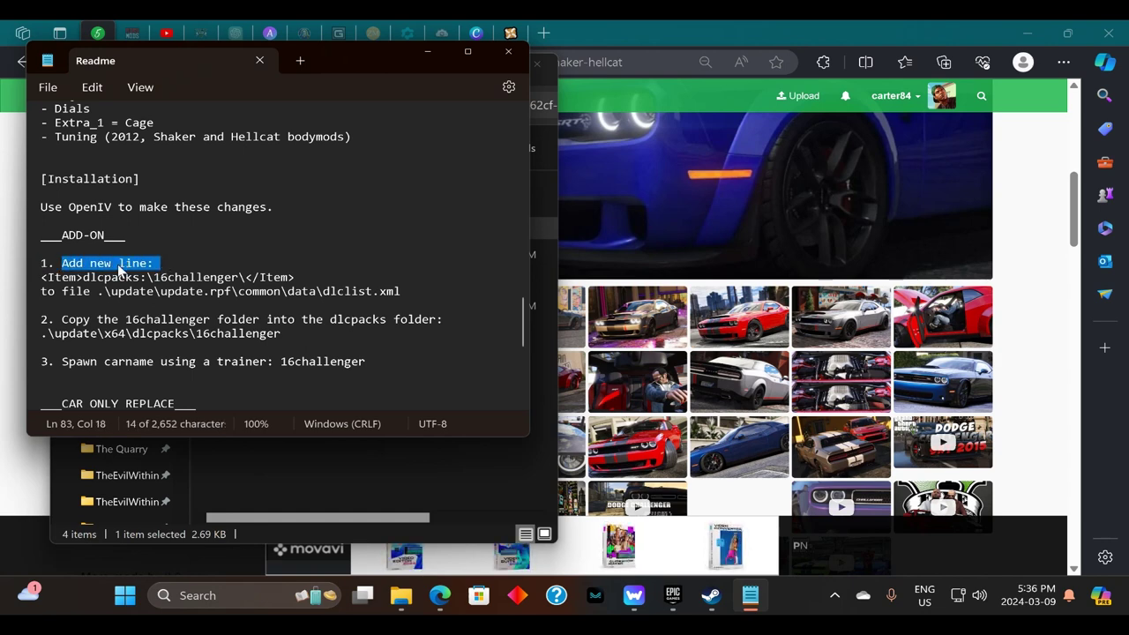
drag(42, 277, 296, 279)
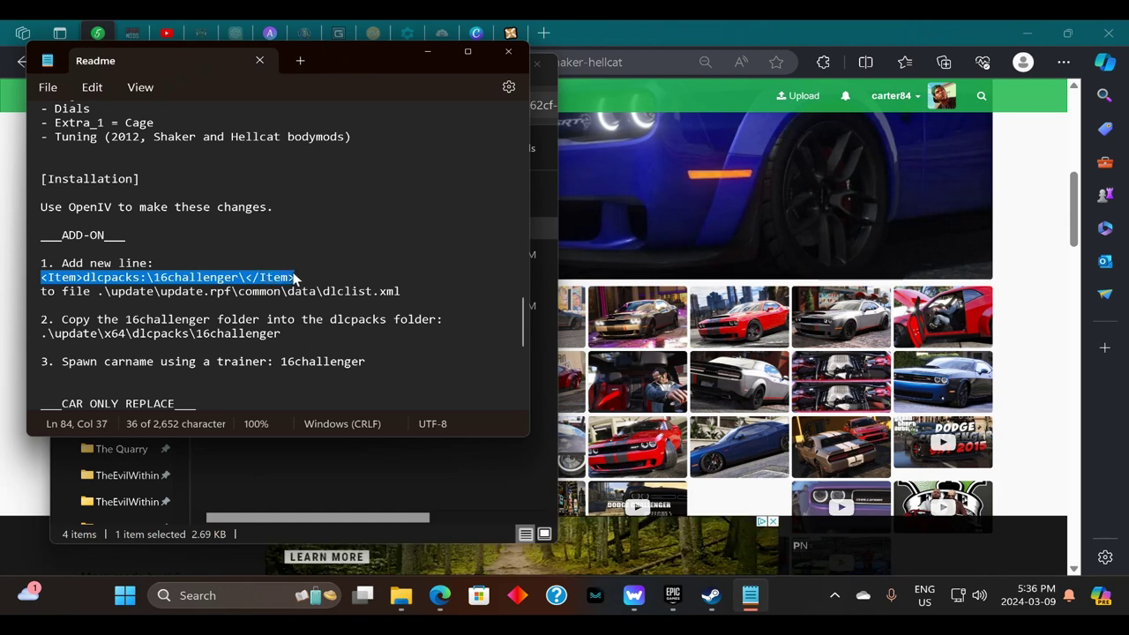
drag(97, 291, 401, 292)
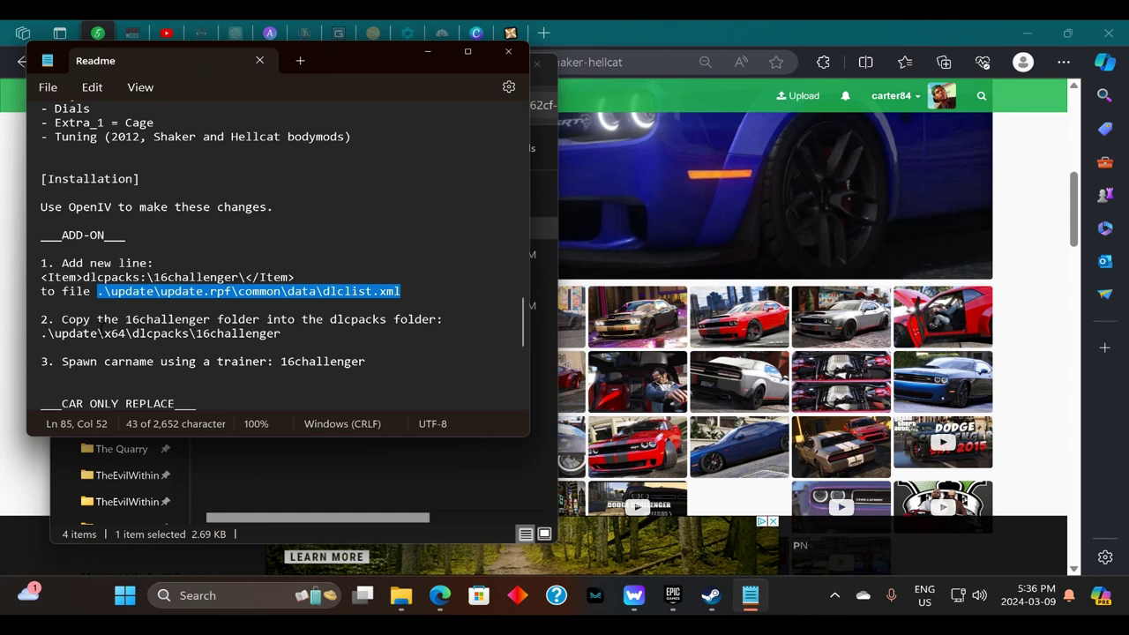
drag(55, 319, 410, 320)
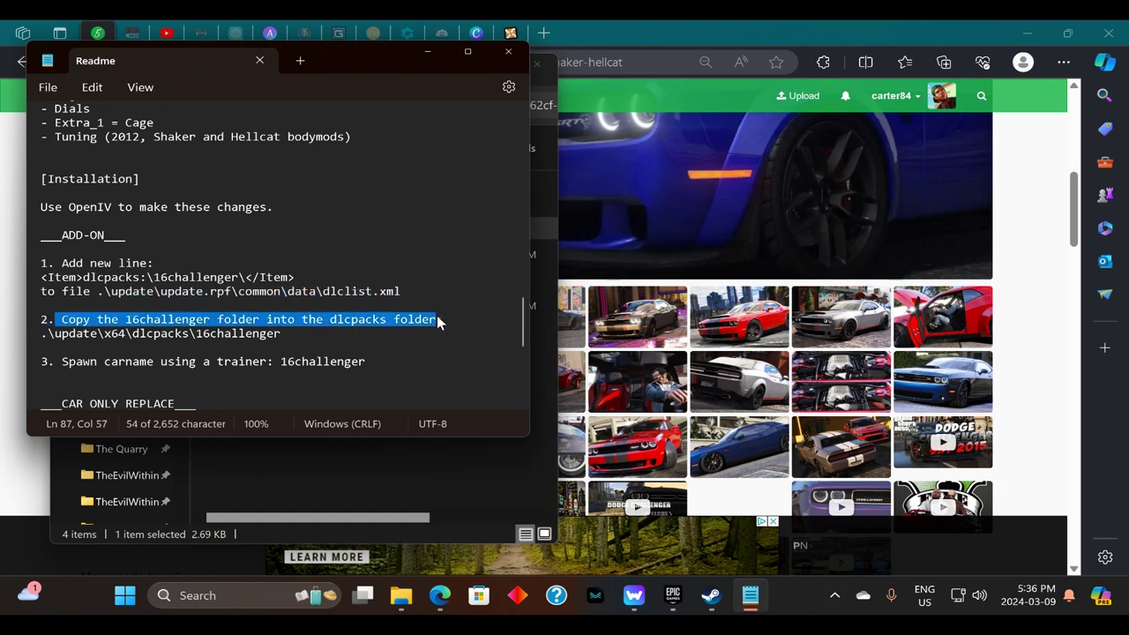
drag(46, 334, 271, 336)
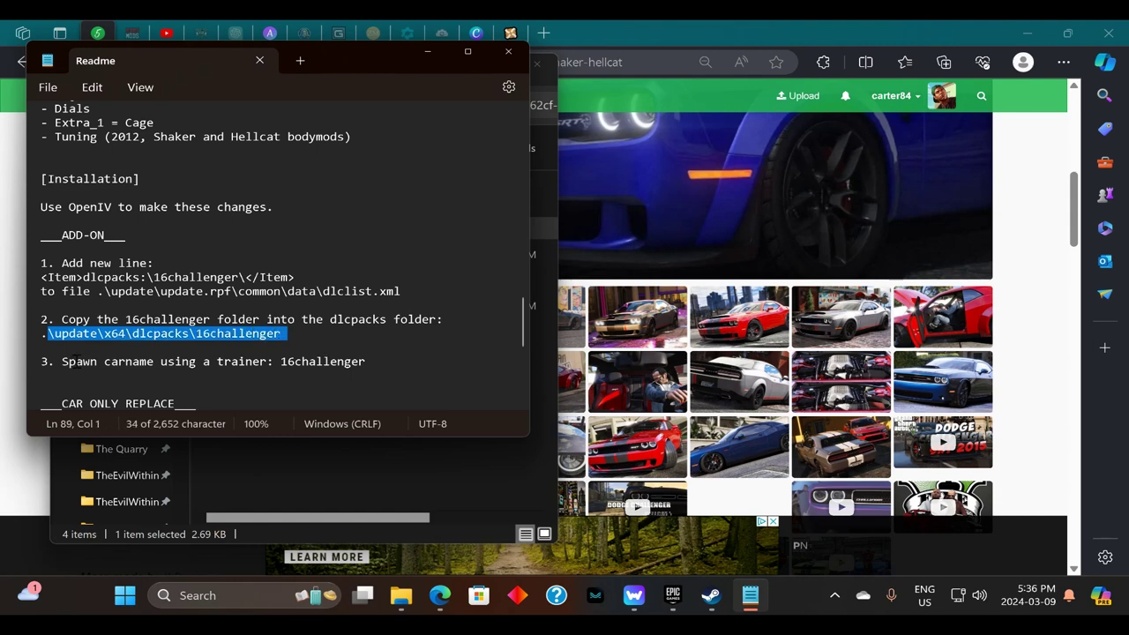
drag(279, 361, 371, 369)
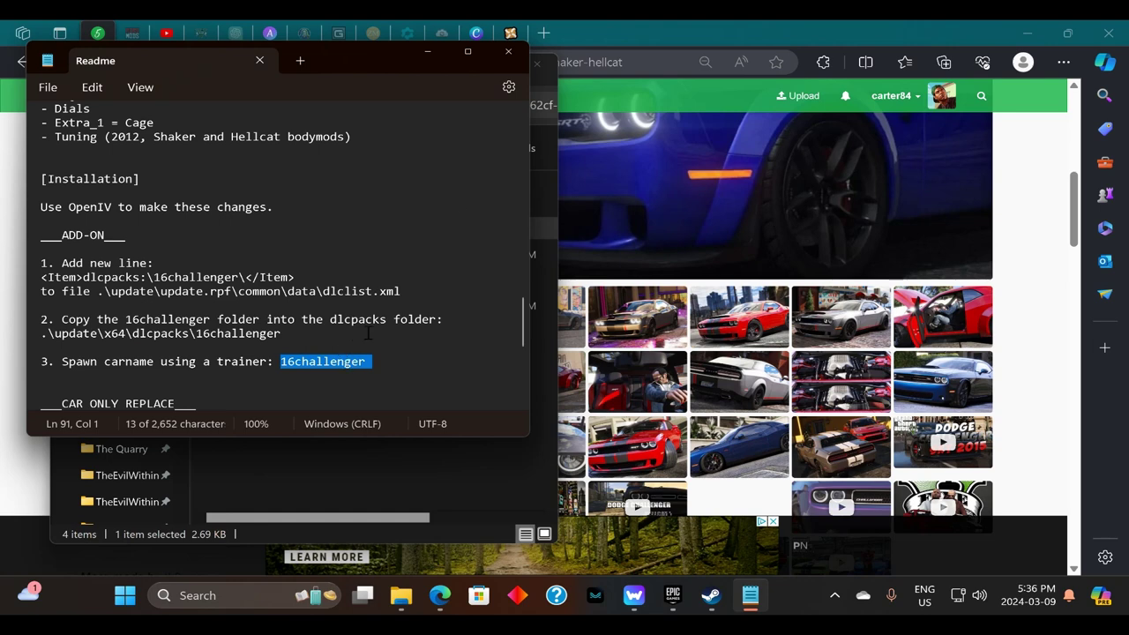
Put the Readme aside and browse the extracted mod to _Addon\update\x64\dlcpacks, where the 16challenger folder is
click(428, 53)
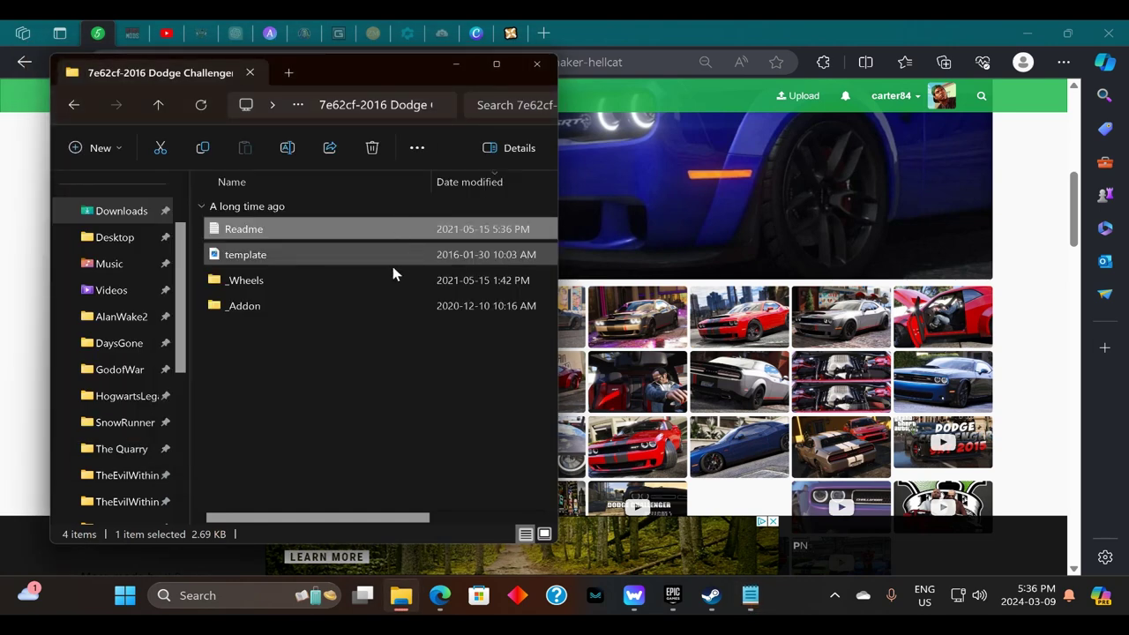
double_click(242, 306)
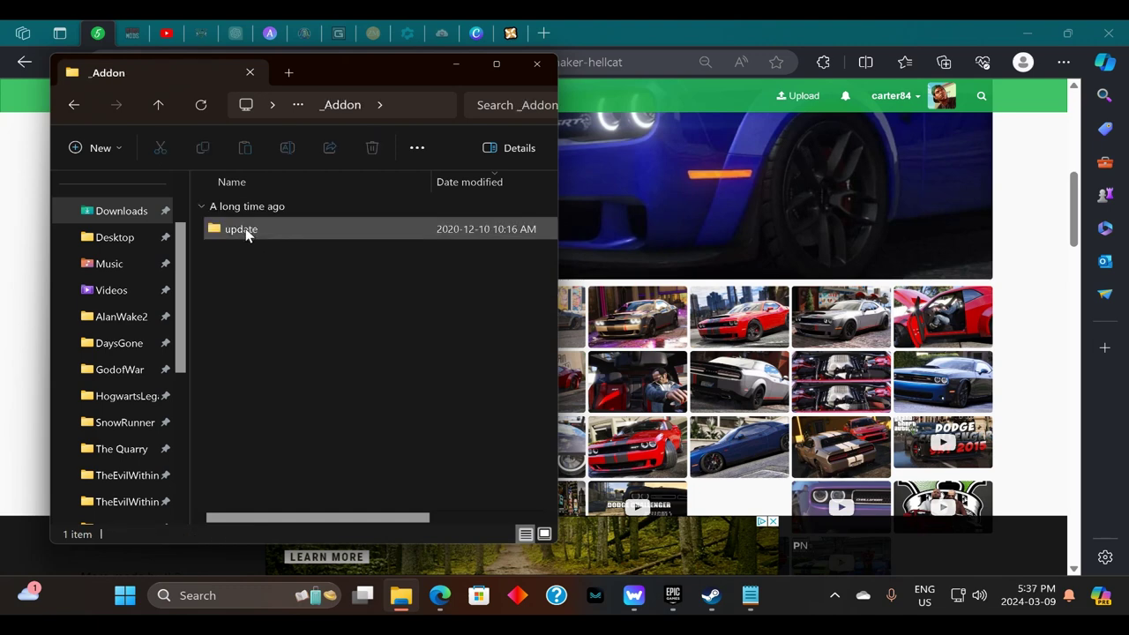
double_click(242, 230)
click(241, 228)
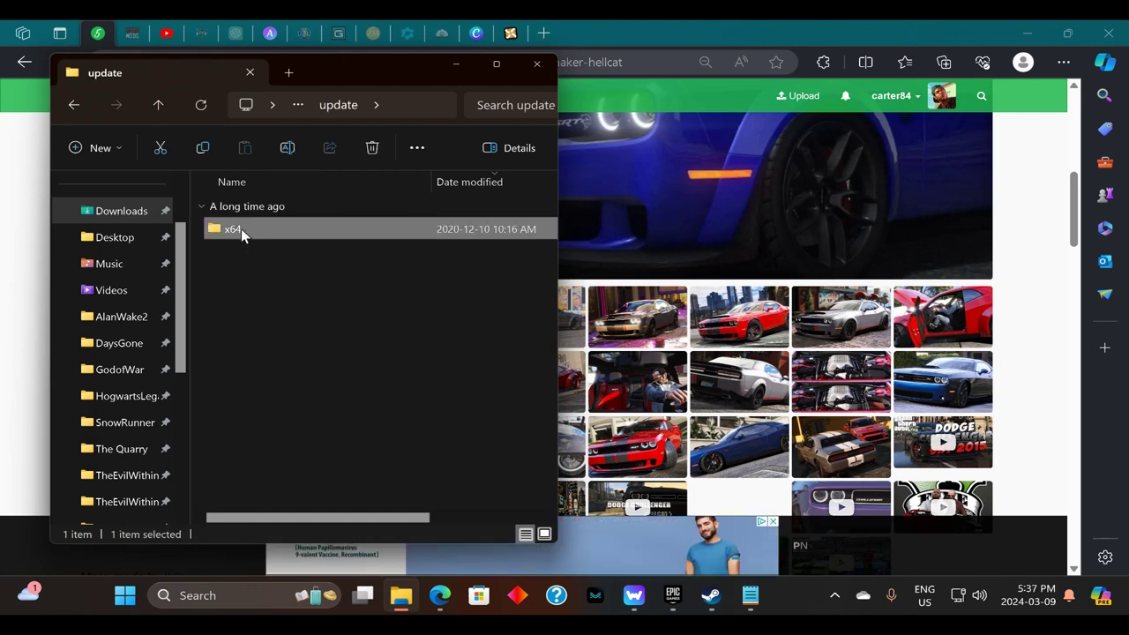
double_click(241, 229)
double_click(236, 231)
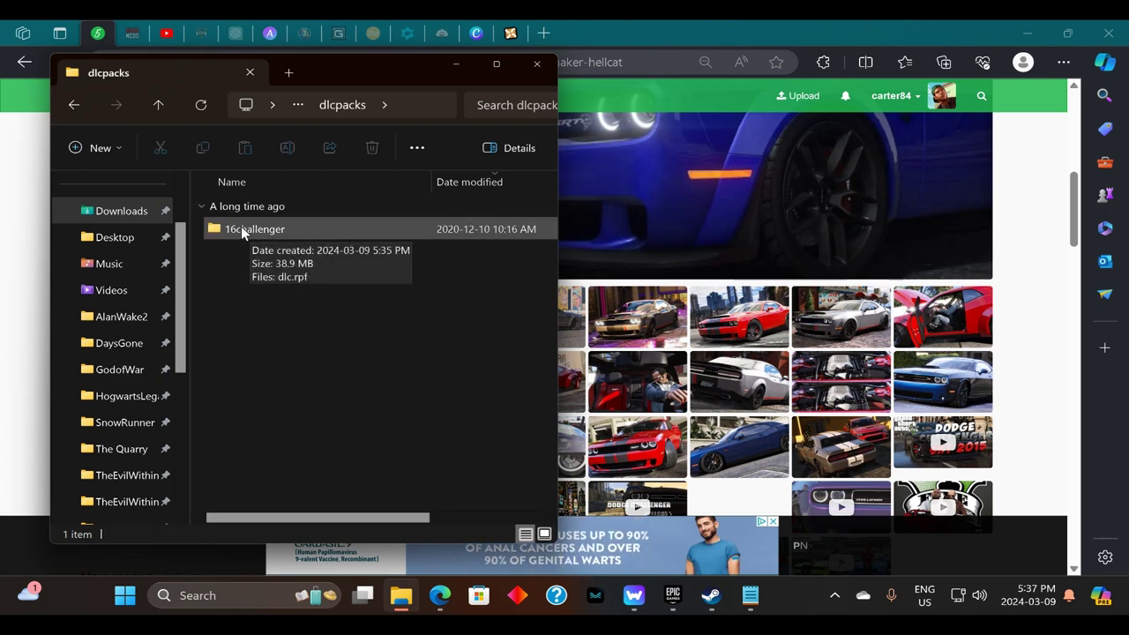
Launch OpenIV for the Windows version of Grand Theft Auto V, enable edit mode and place its window beside the mod folder
click(278, 593)
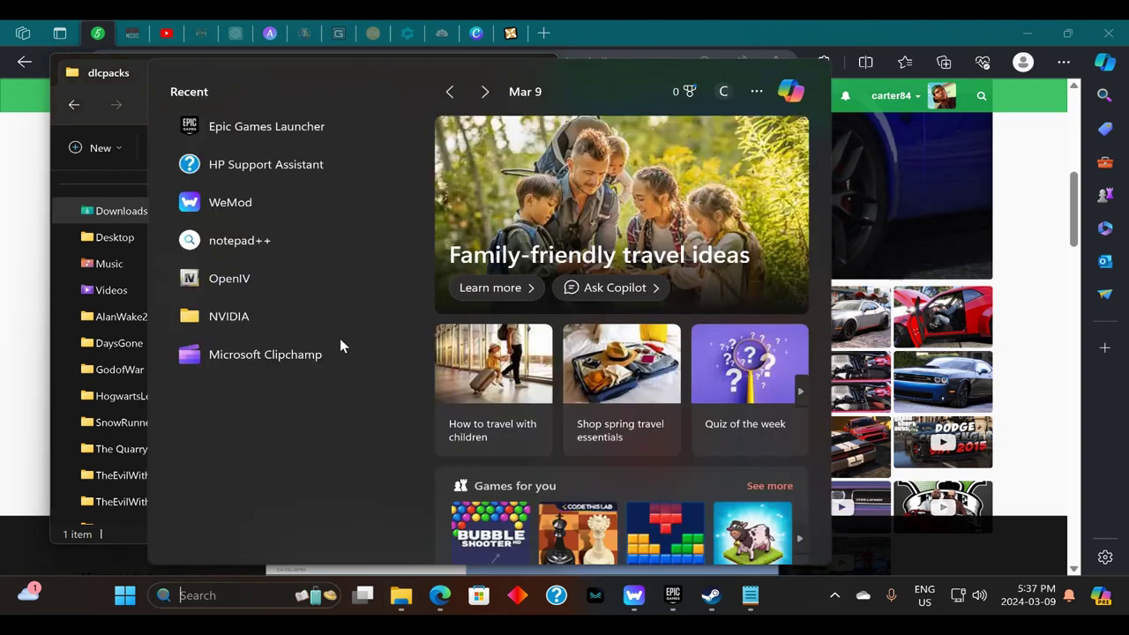
click(224, 279)
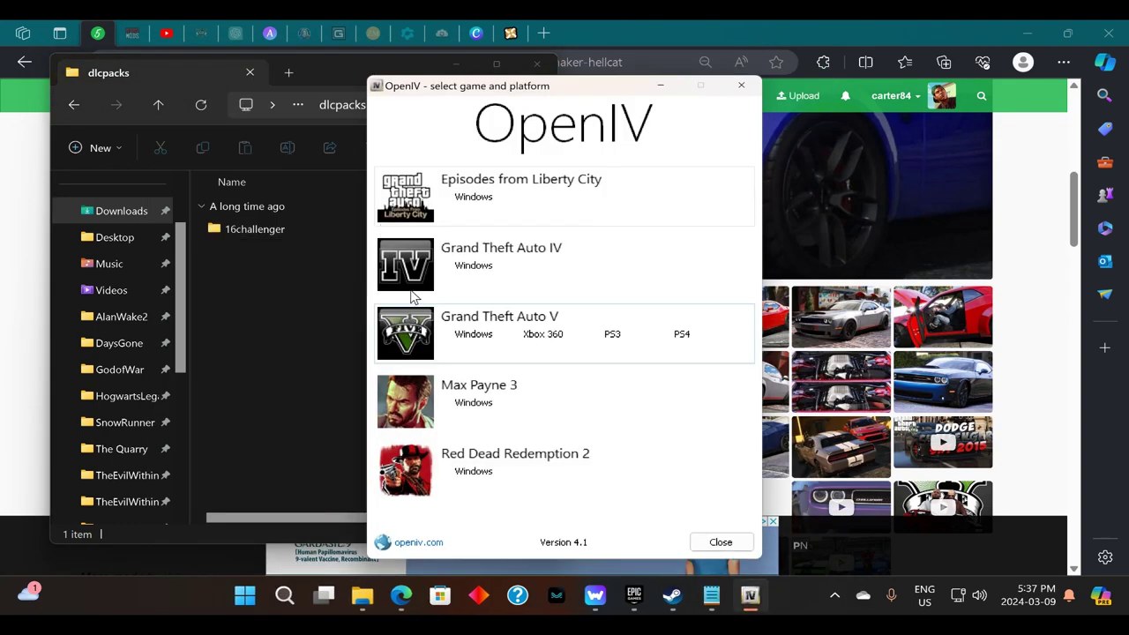
click(473, 334)
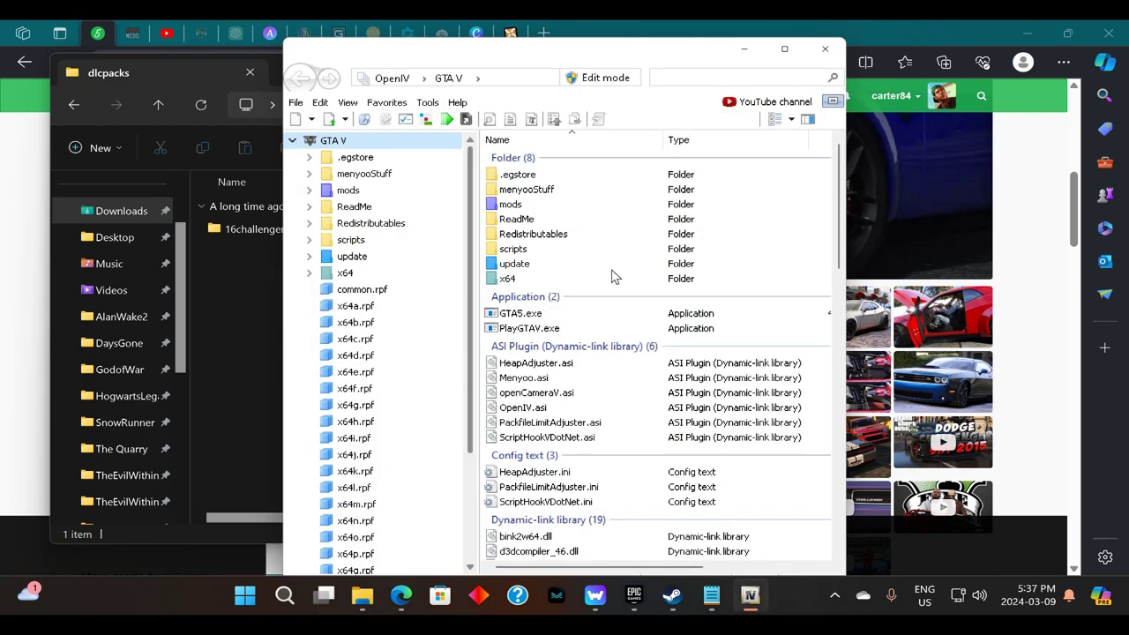
click(605, 78)
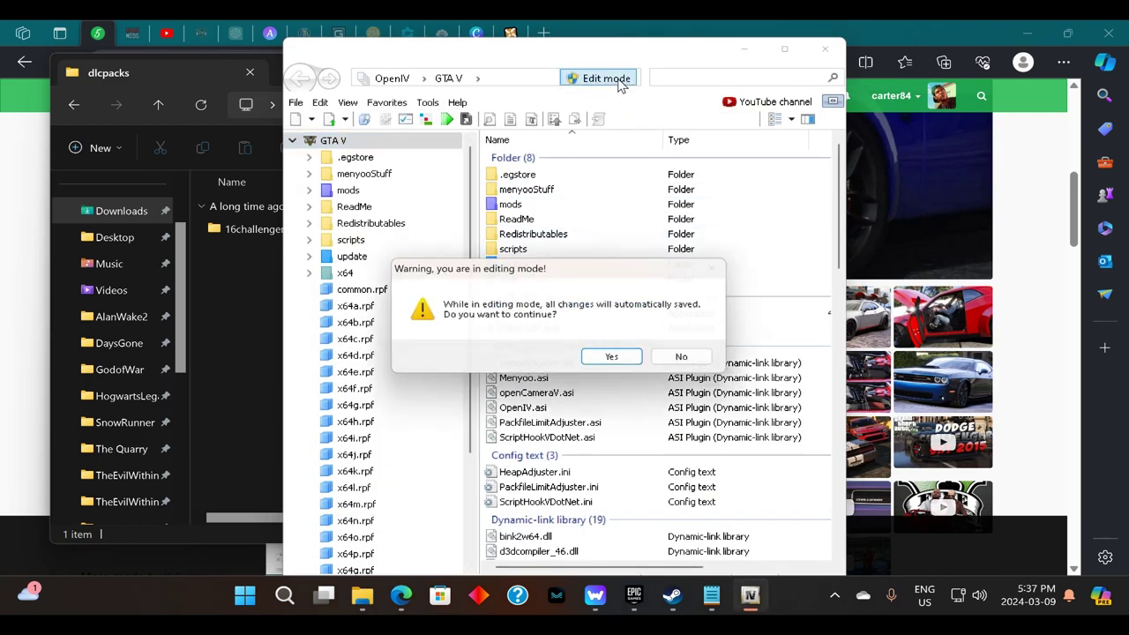
click(621, 364)
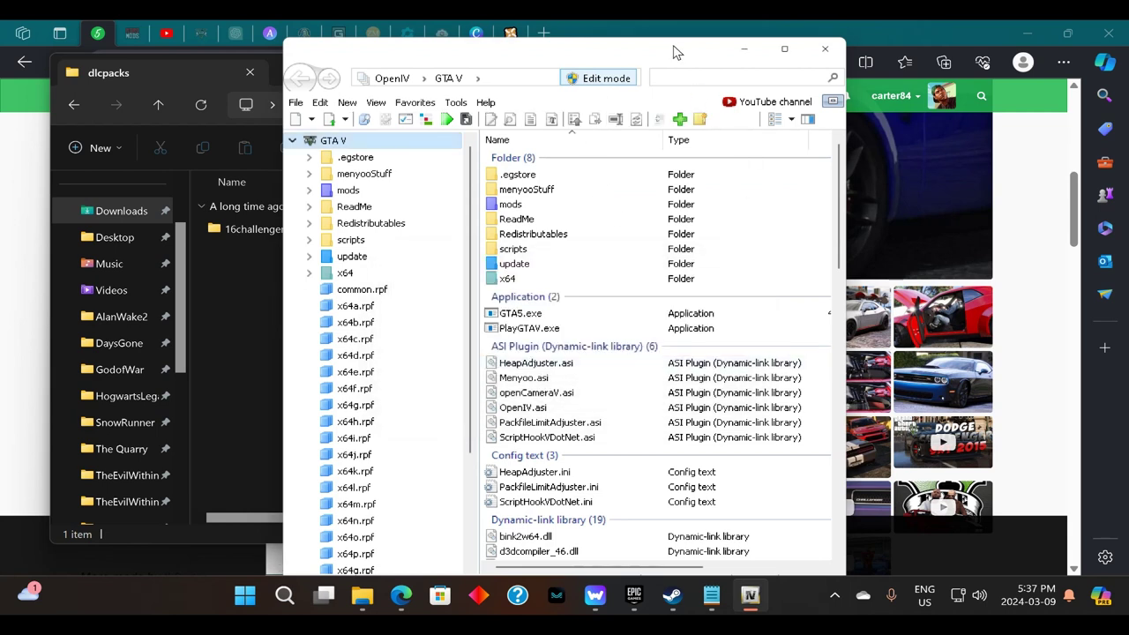
drag(671, 55, 892, 57)
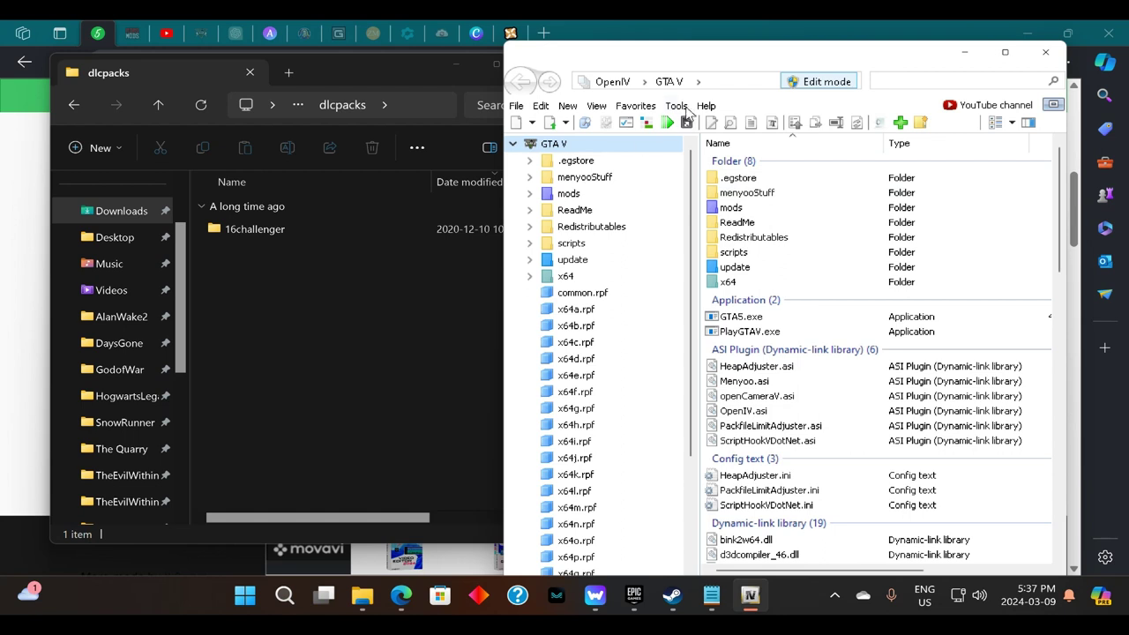
In OpenIV, go to the dlcpacks folder under mods\update\x64
click(597, 196)
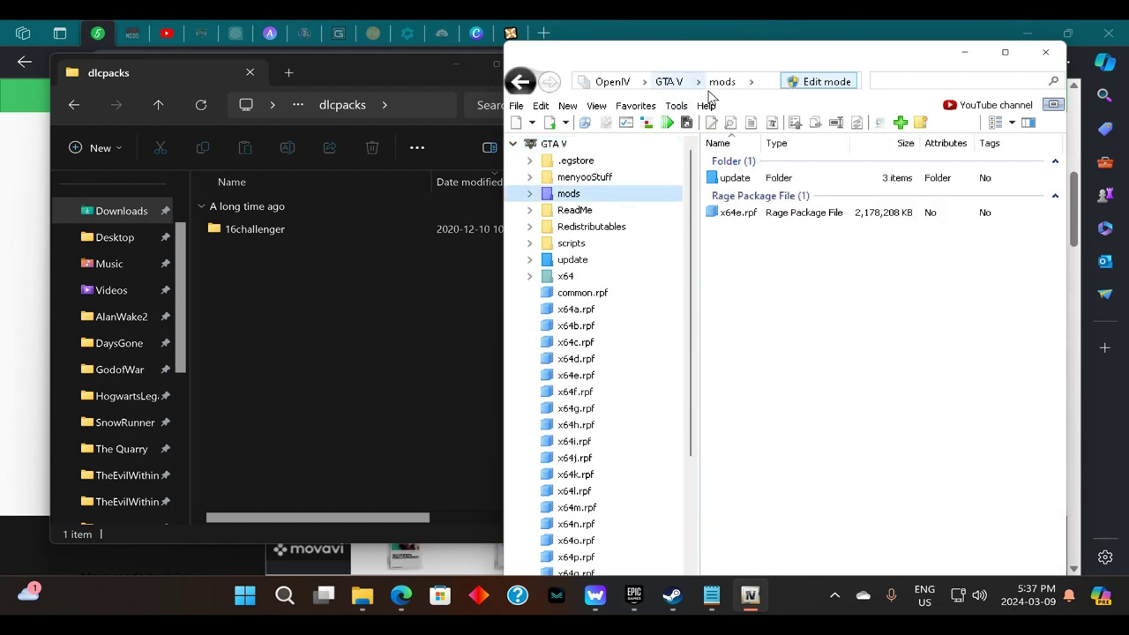
double_click(733, 177)
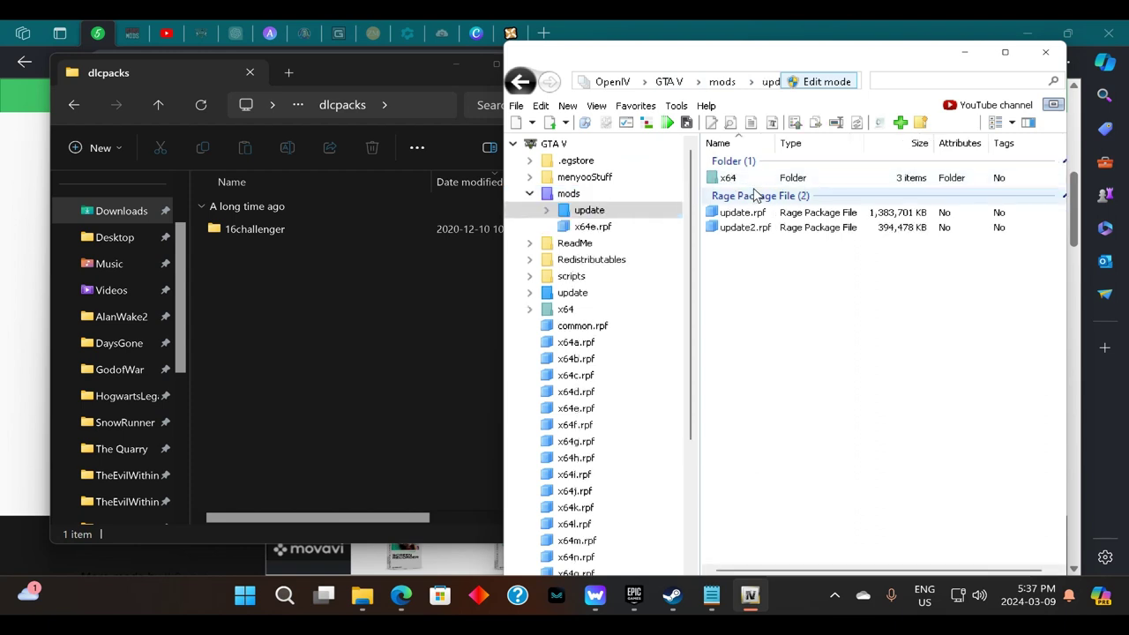
double_click(725, 179)
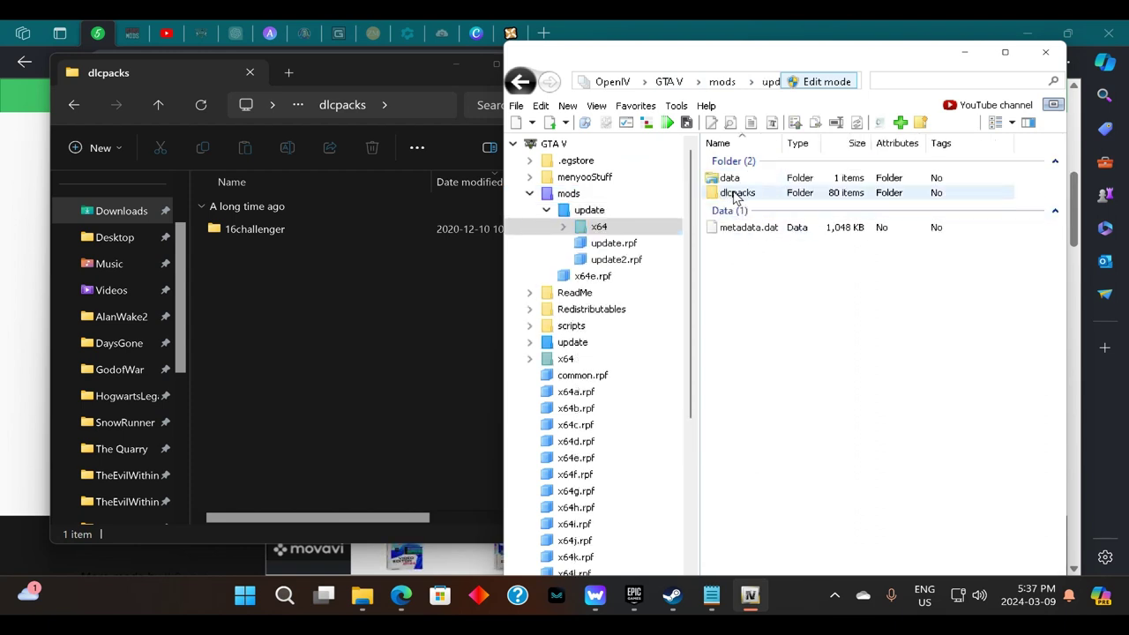
double_click(734, 192)
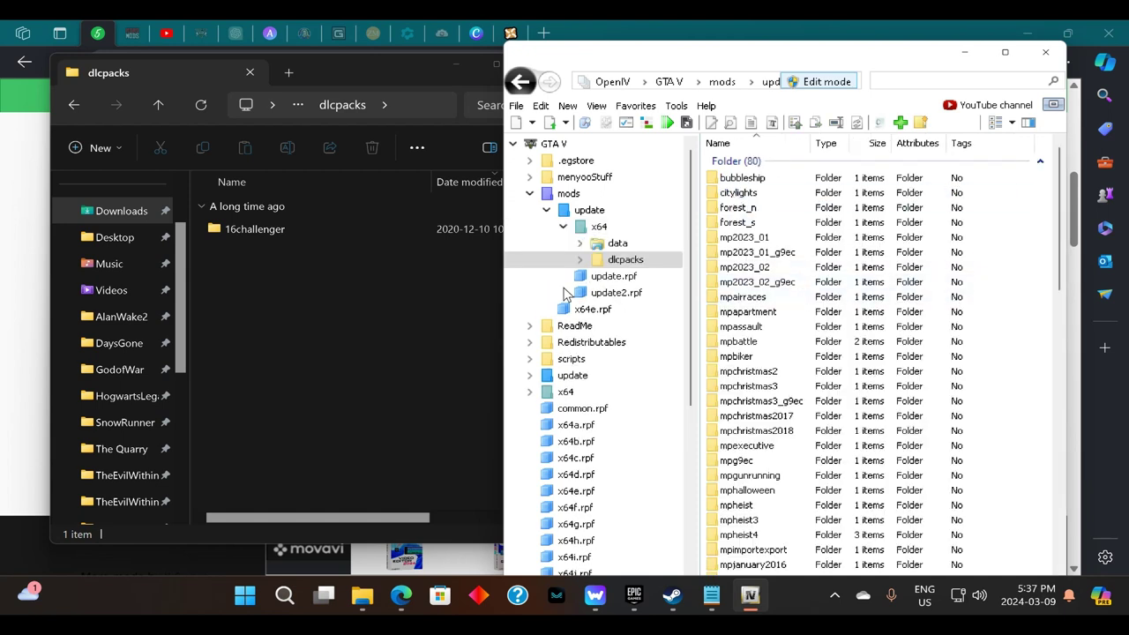
Copy the 16challenger folder from the extracted mod into OpenIV's mods\update\x64\dlcpacks folder, then minimize the File Explorer window
double_click(252, 230)
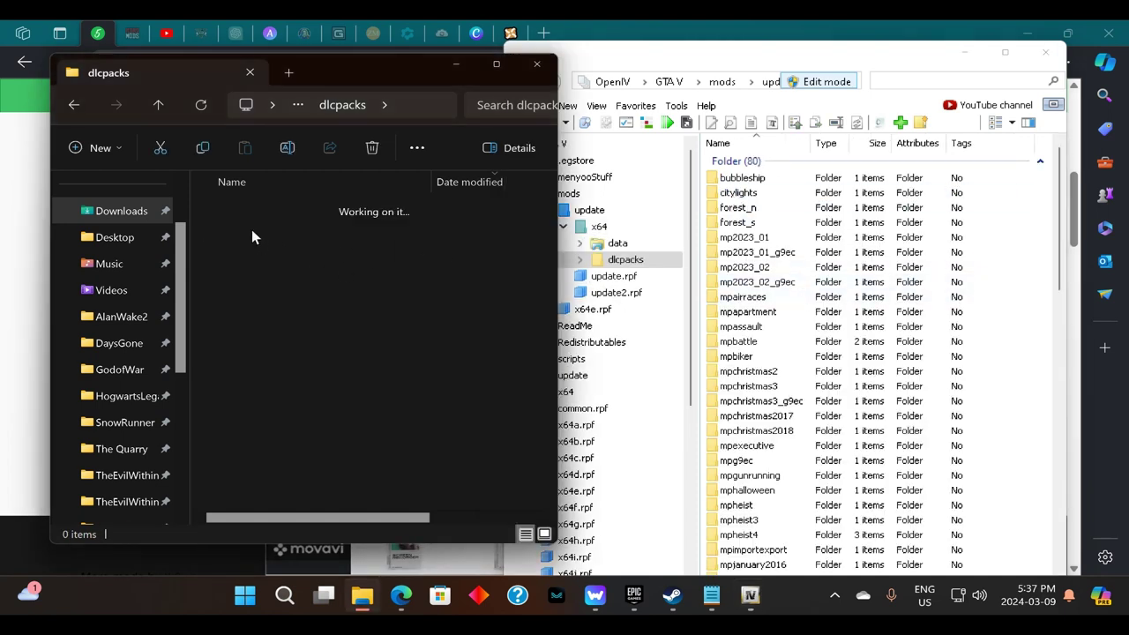
click(74, 105)
scroll(970, 371, down, 12)
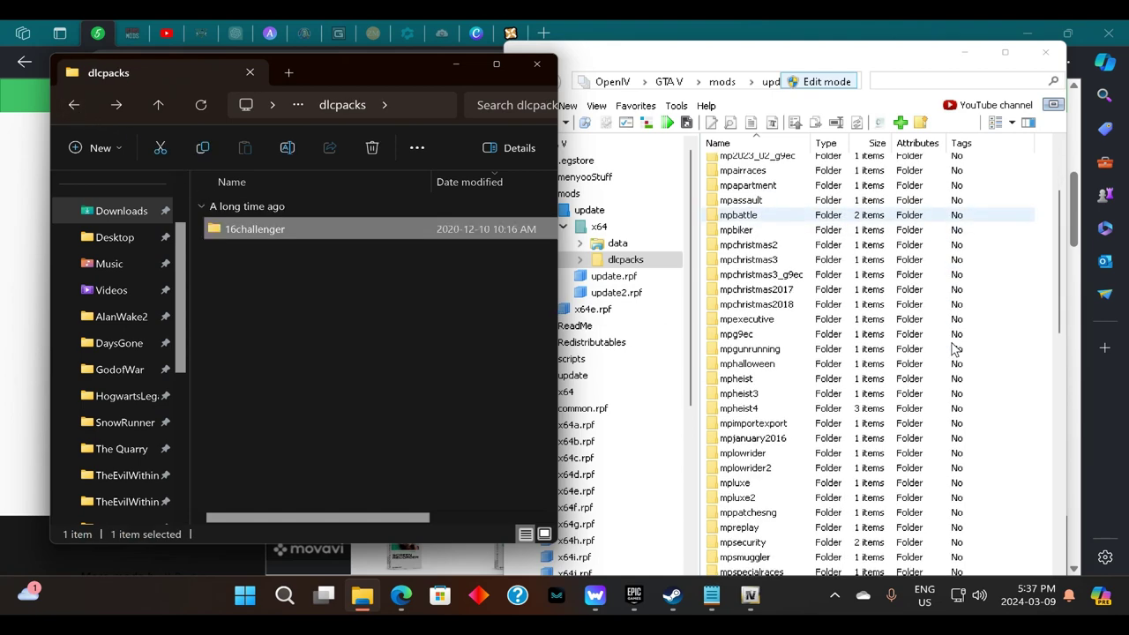
scroll(979, 397, down, 5)
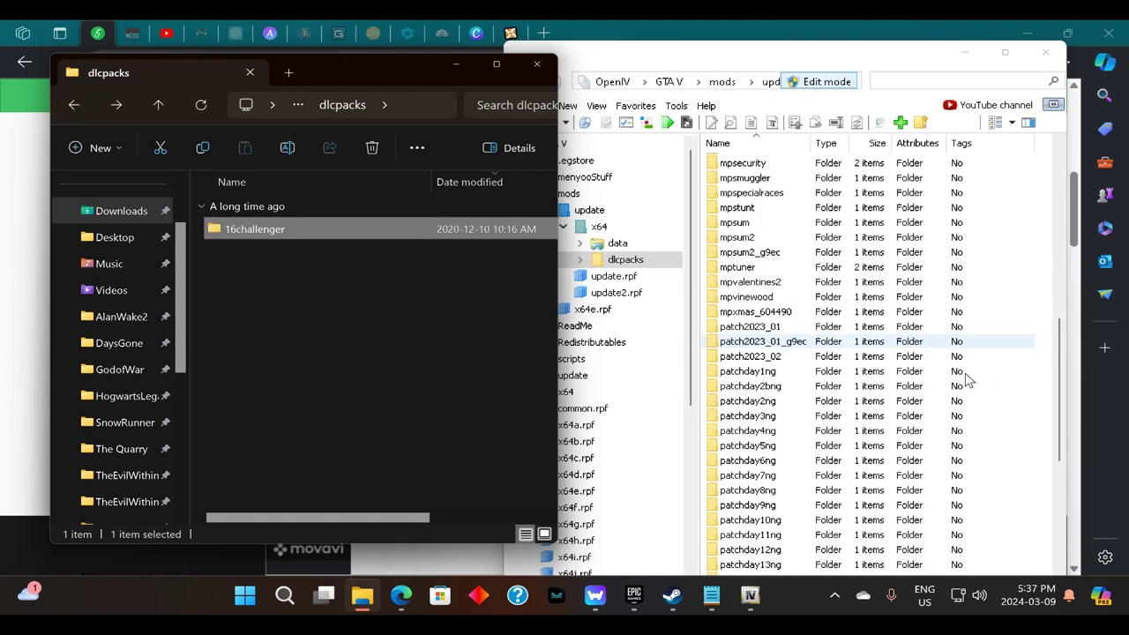
scroll(974, 409, down, 4)
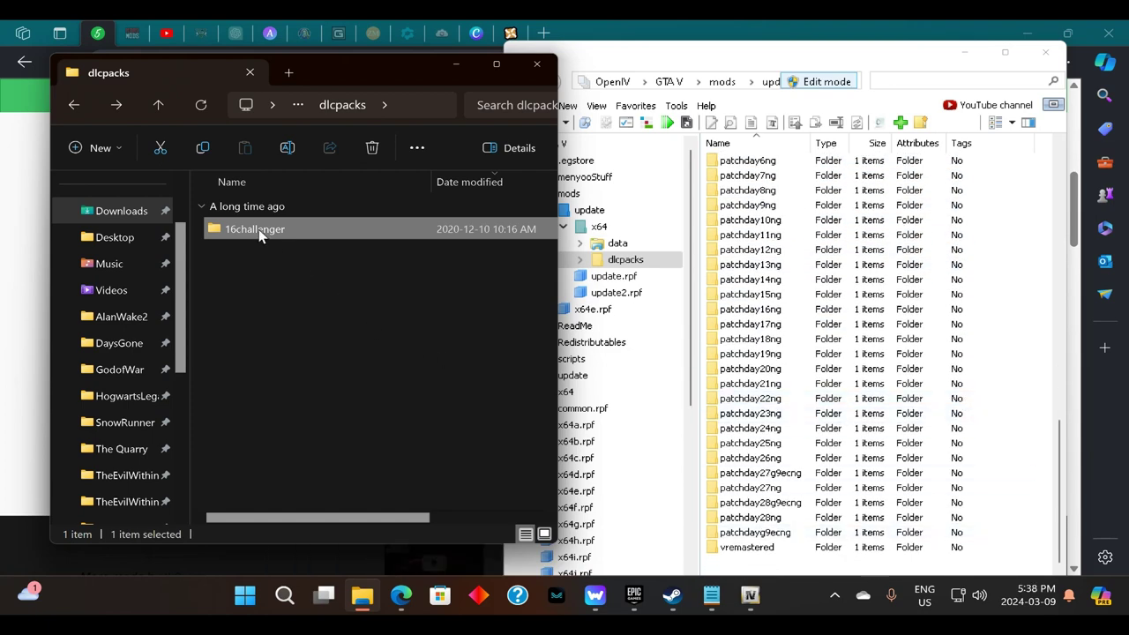
drag(264, 234, 713, 558)
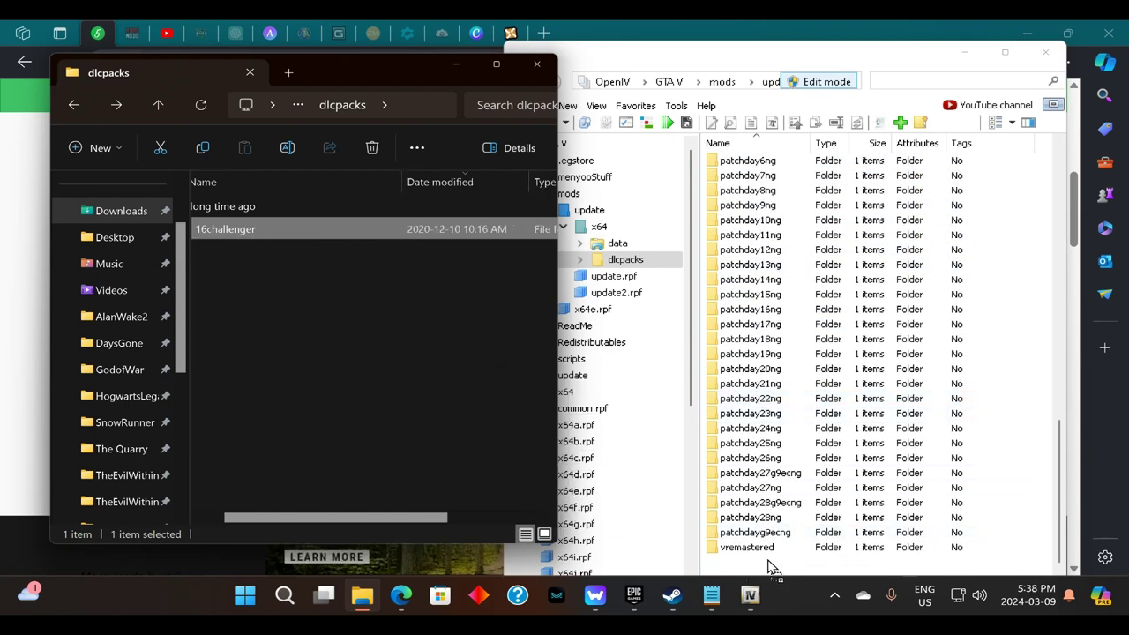
scroll(801, 377, down, 4)
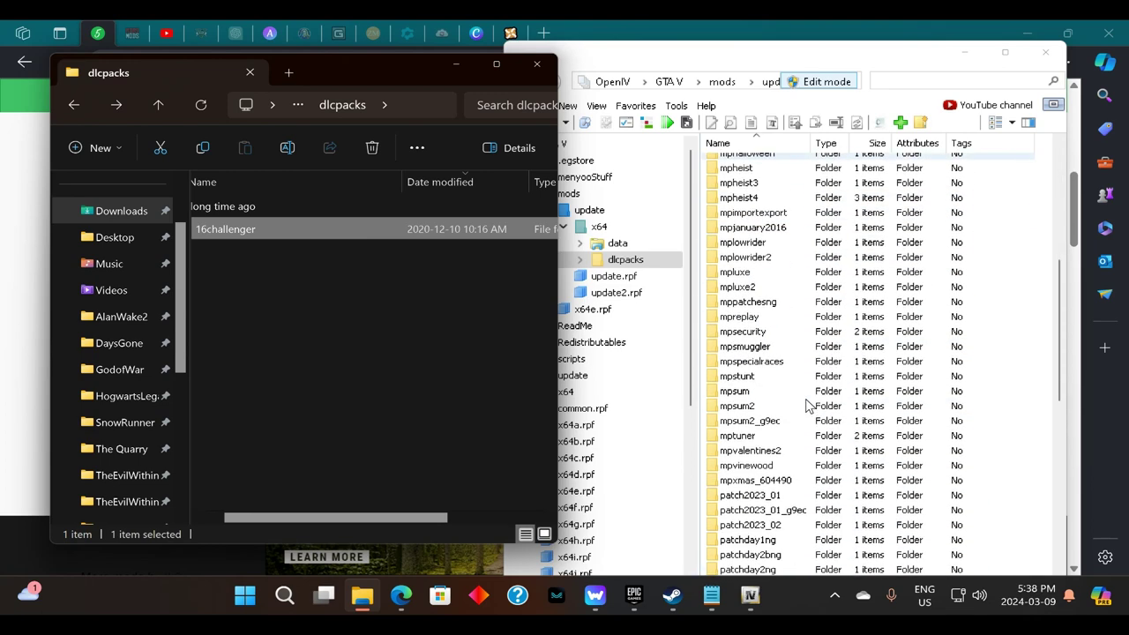
scroll(806, 406, down, 10)
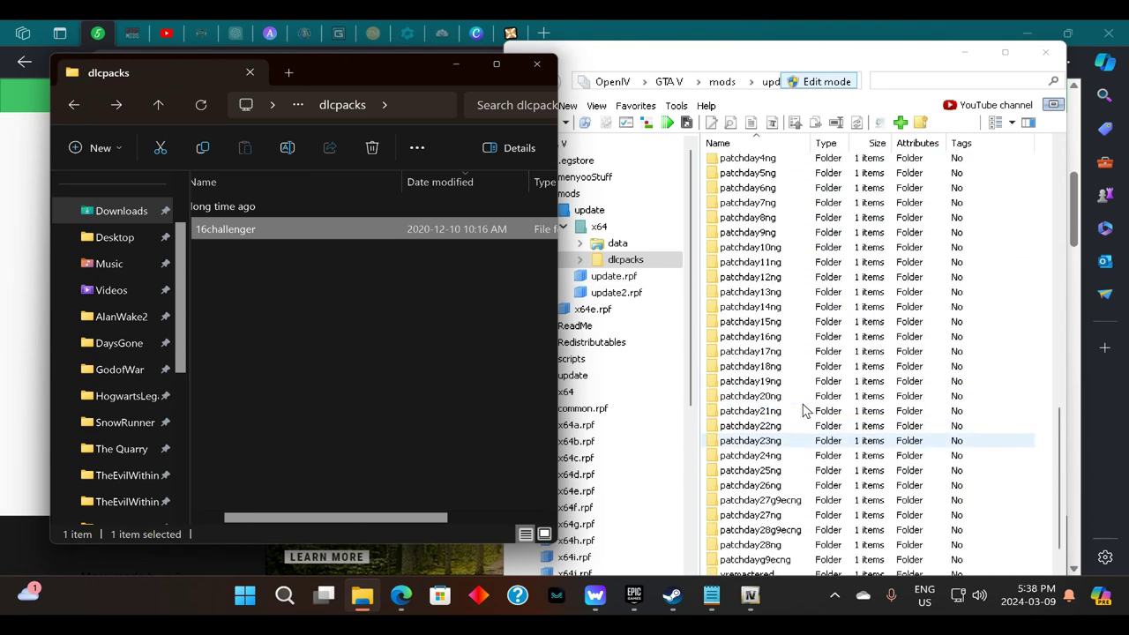
scroll(805, 410, down, 1)
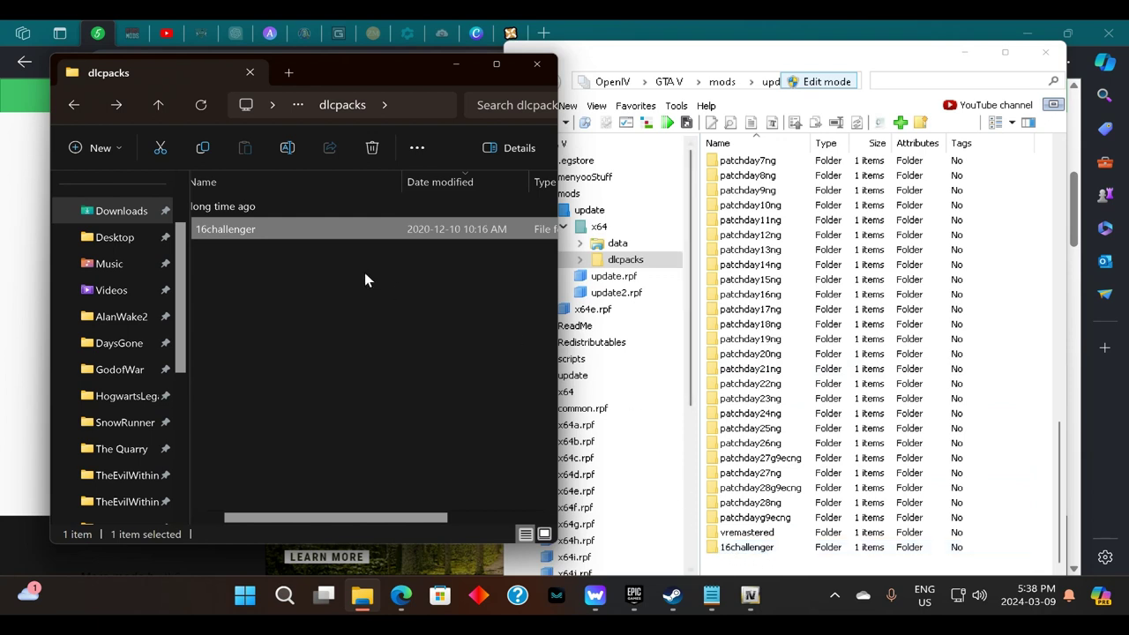
click(303, 359)
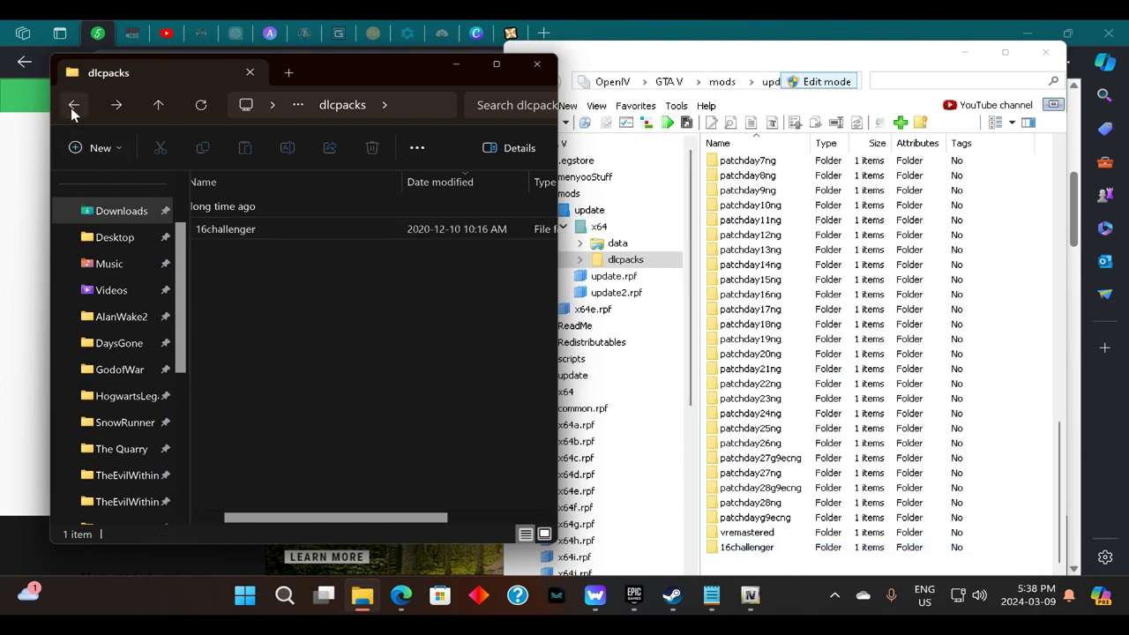
click(74, 106)
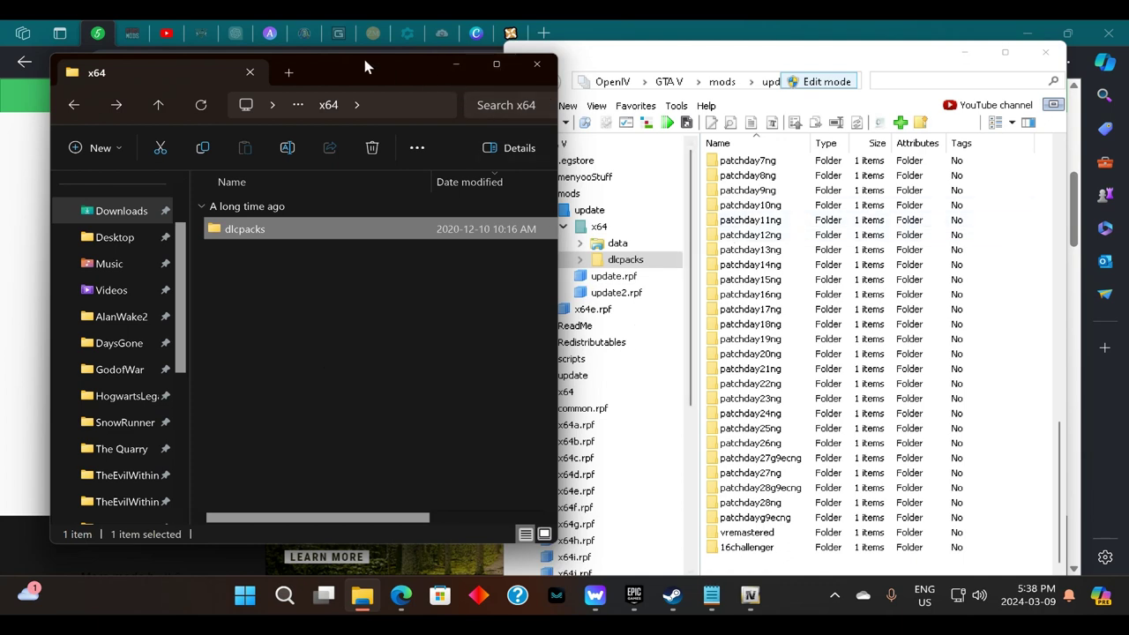
click(455, 63)
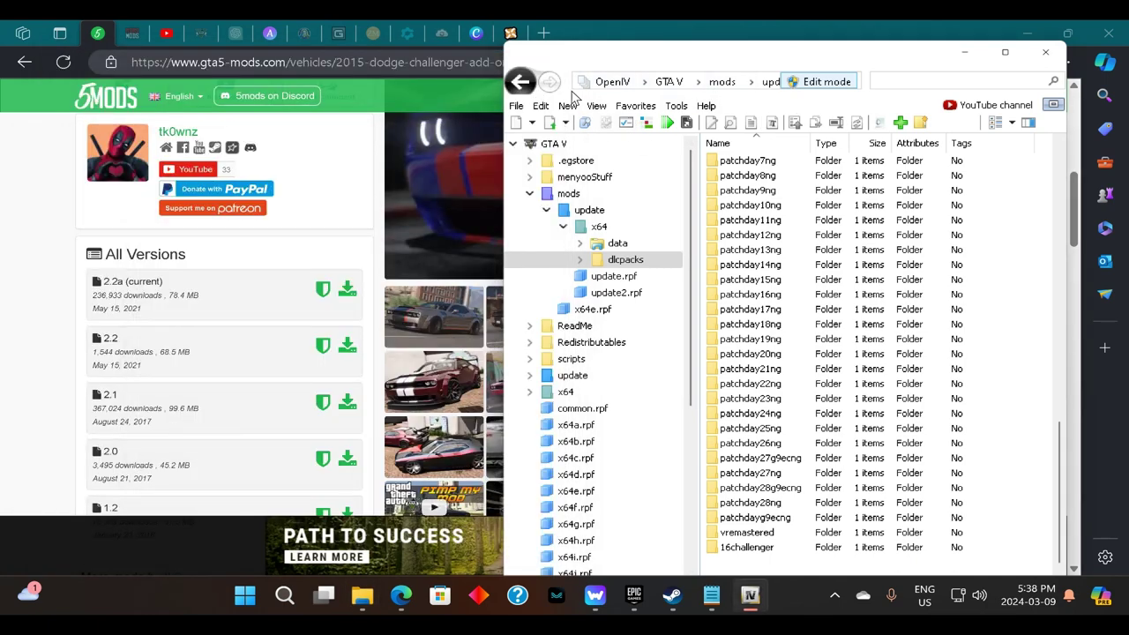
Return to the GTA V root in OpenIV and go to mods\update\update.rpf\common\data
click(668, 81)
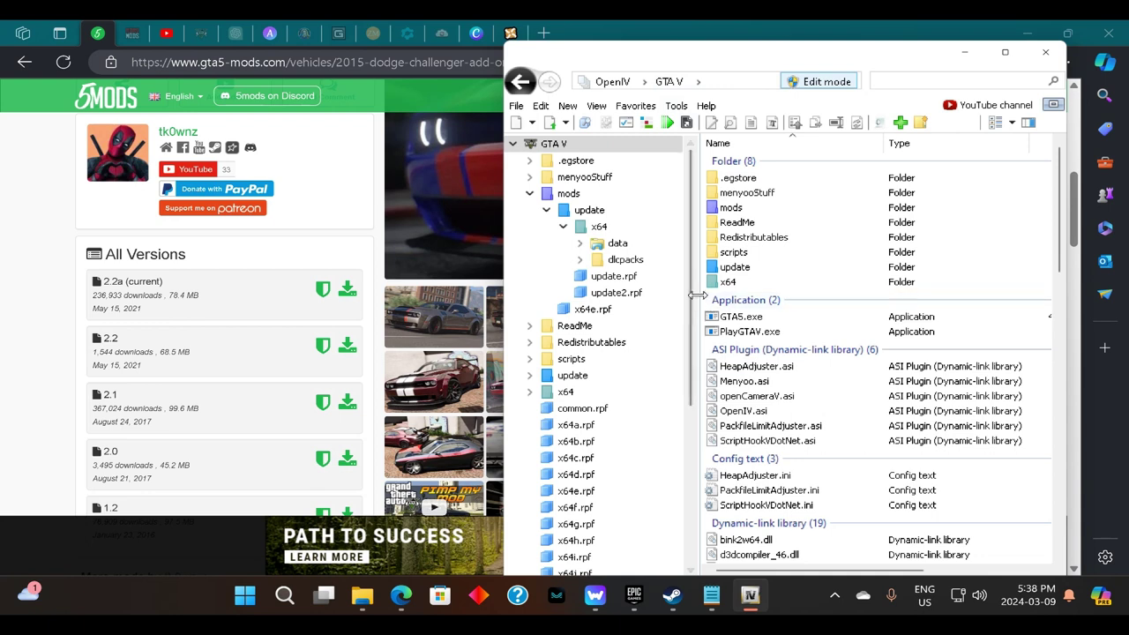
click(572, 195)
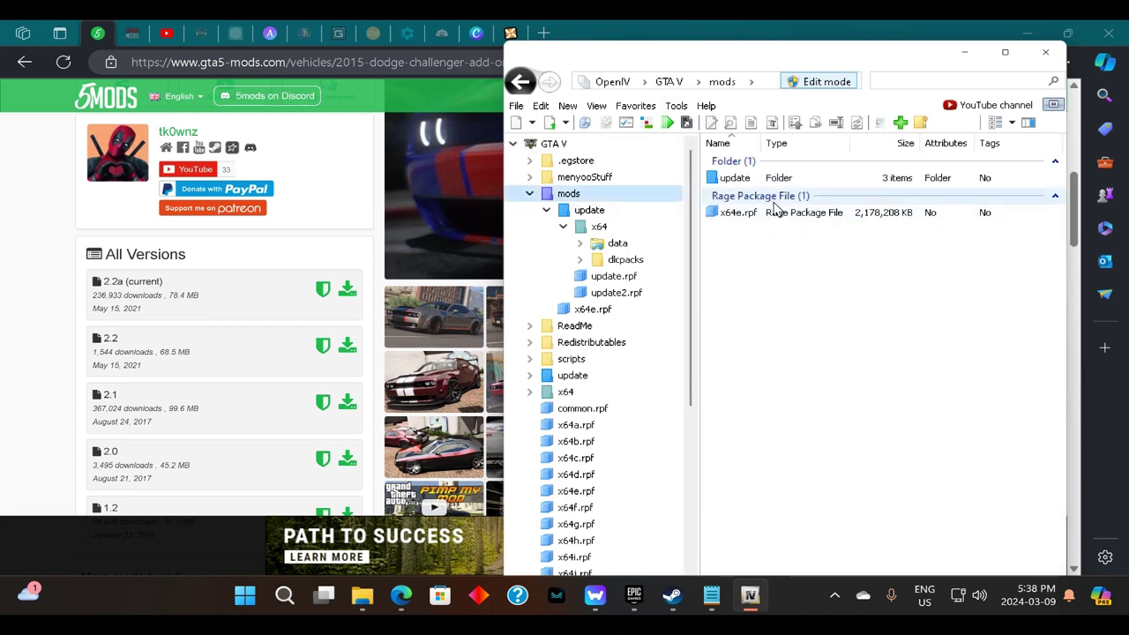
double_click(729, 179)
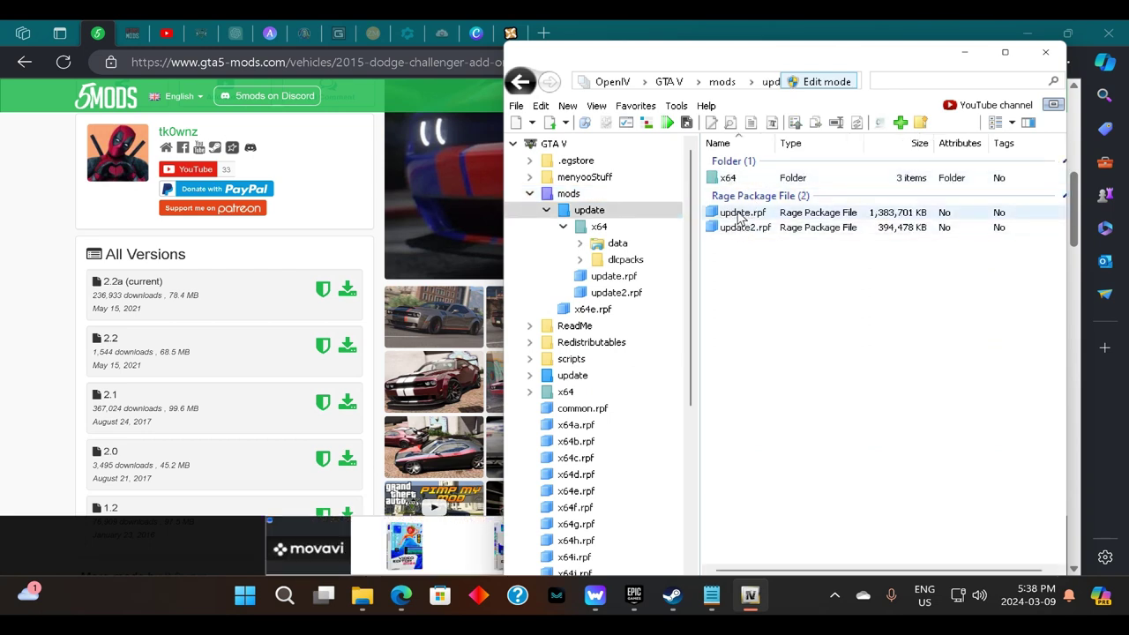
double_click(735, 215)
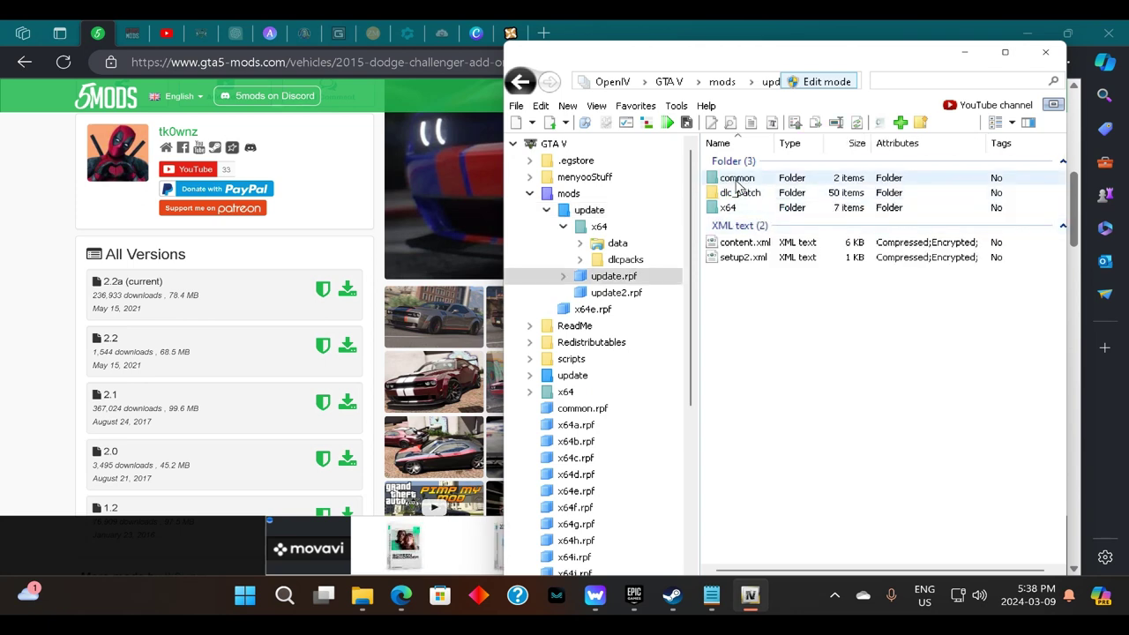
double_click(735, 180)
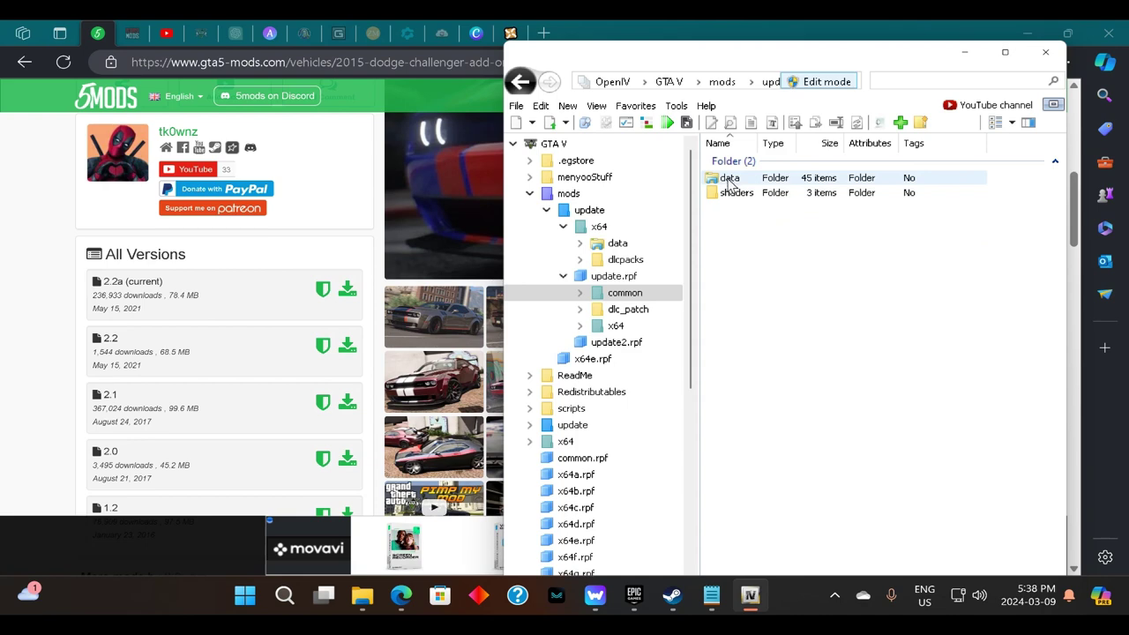
double_click(730, 180)
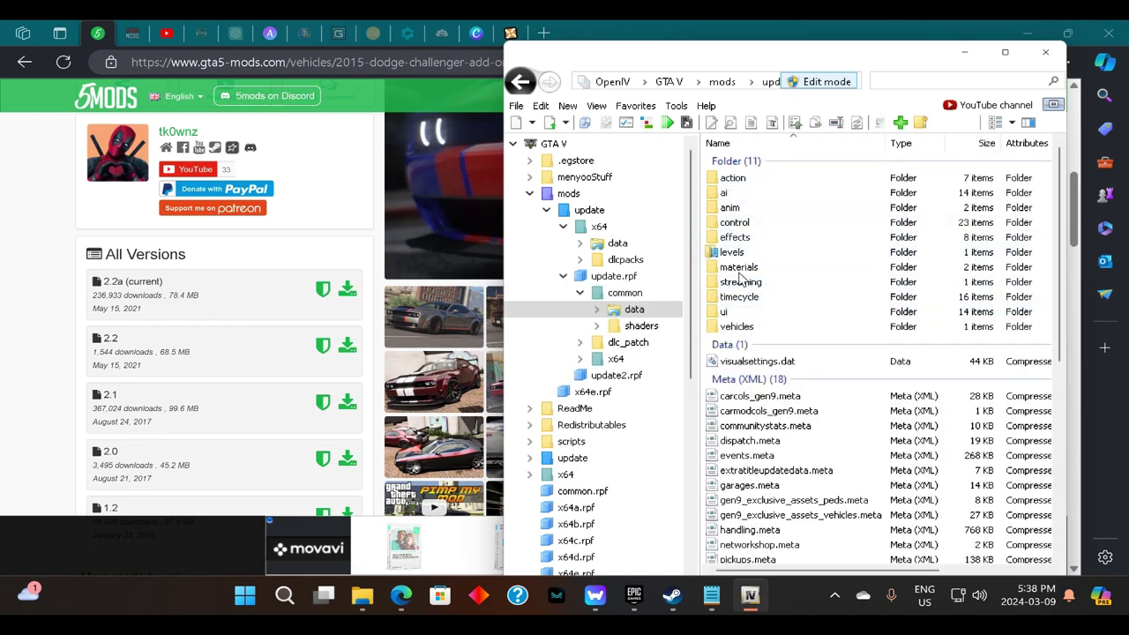
Open dlclist.xml for editing and add an empty line after the forest_s entry, just before the closing Paths tag
scroll(785, 254, down, 1)
scroll(781, 300, down, 4)
scroll(745, 441, down, 1)
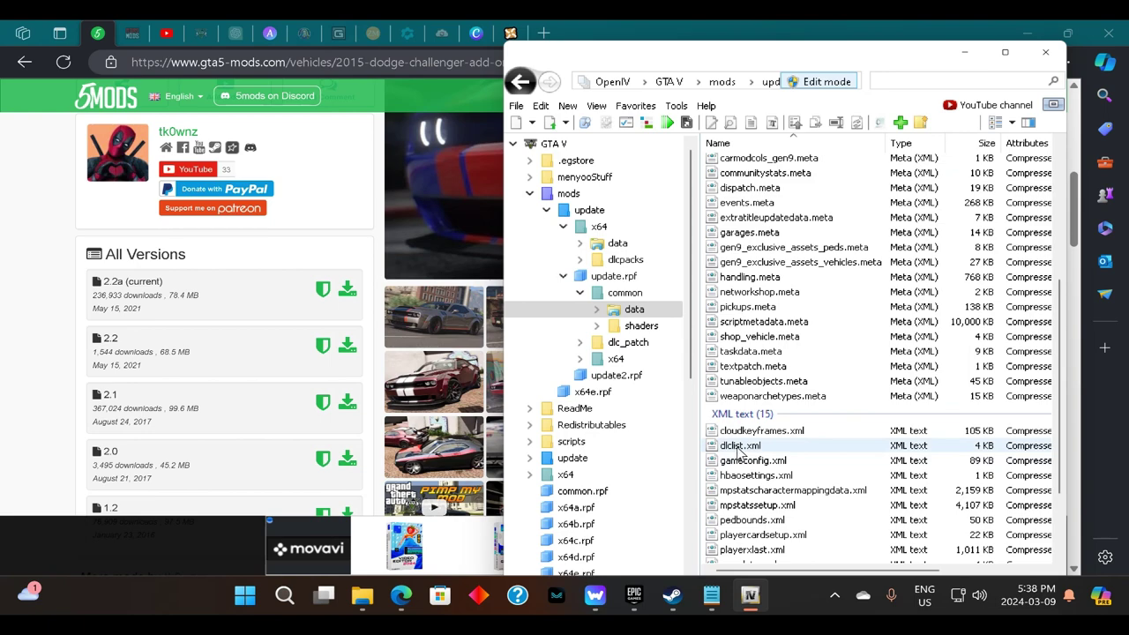
right_click(739, 448)
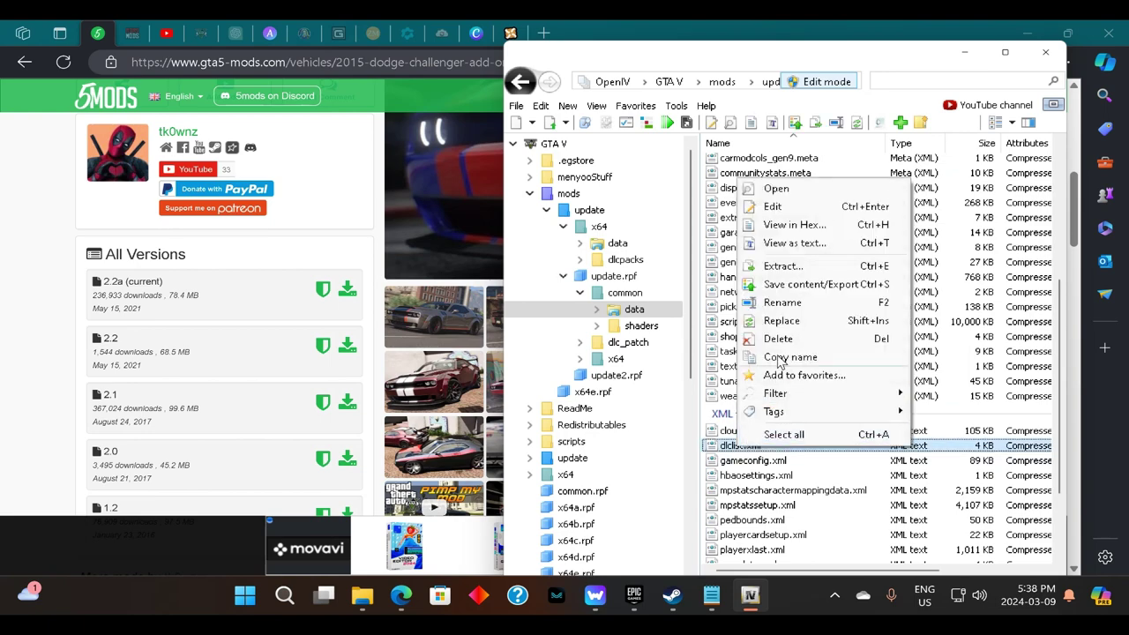
click(775, 209)
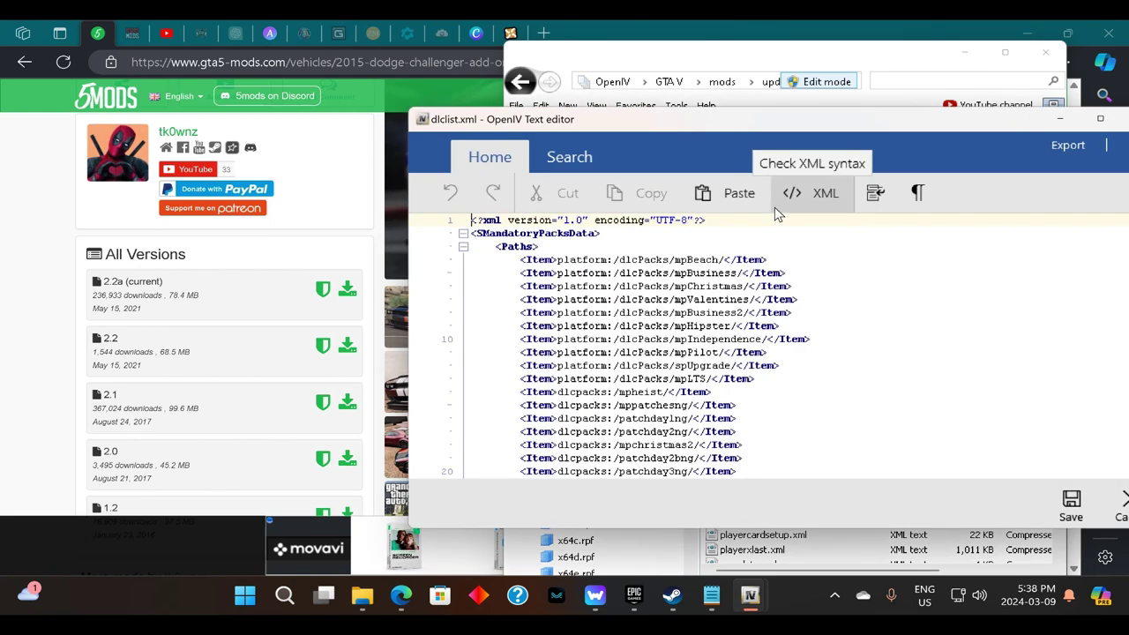
scroll(811, 335, down, 6)
scroll(794, 335, down, 15)
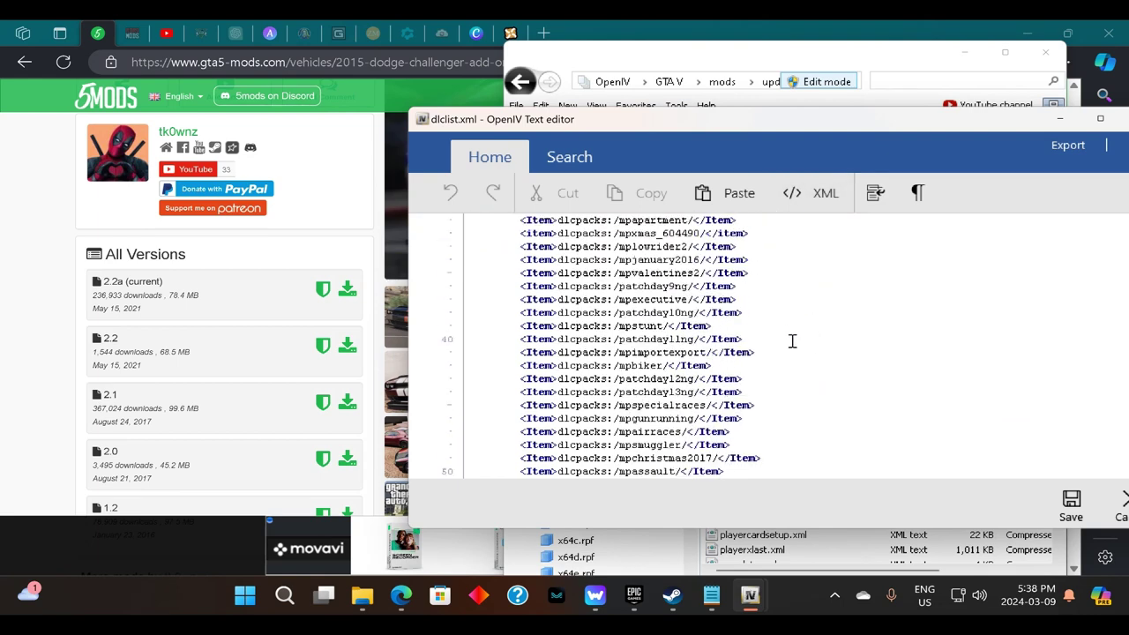
scroll(784, 352, down, 4)
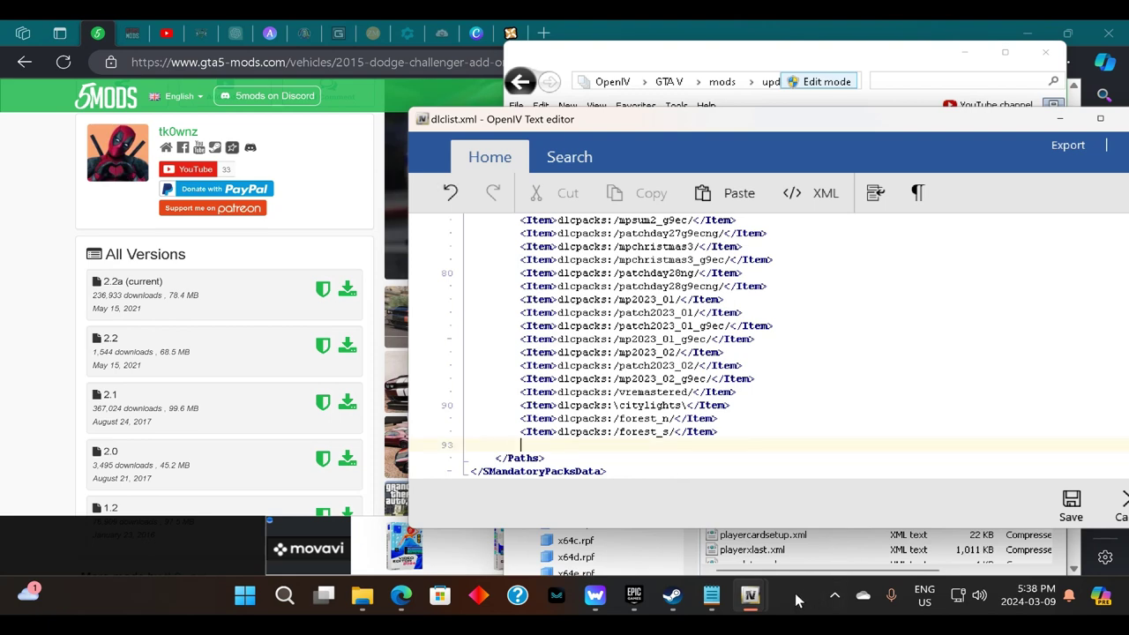
Copy the add-on line <Item>dlcpacks:\16challenger\</Item> from the Readme file, then minimize the Readme window
click(712, 597)
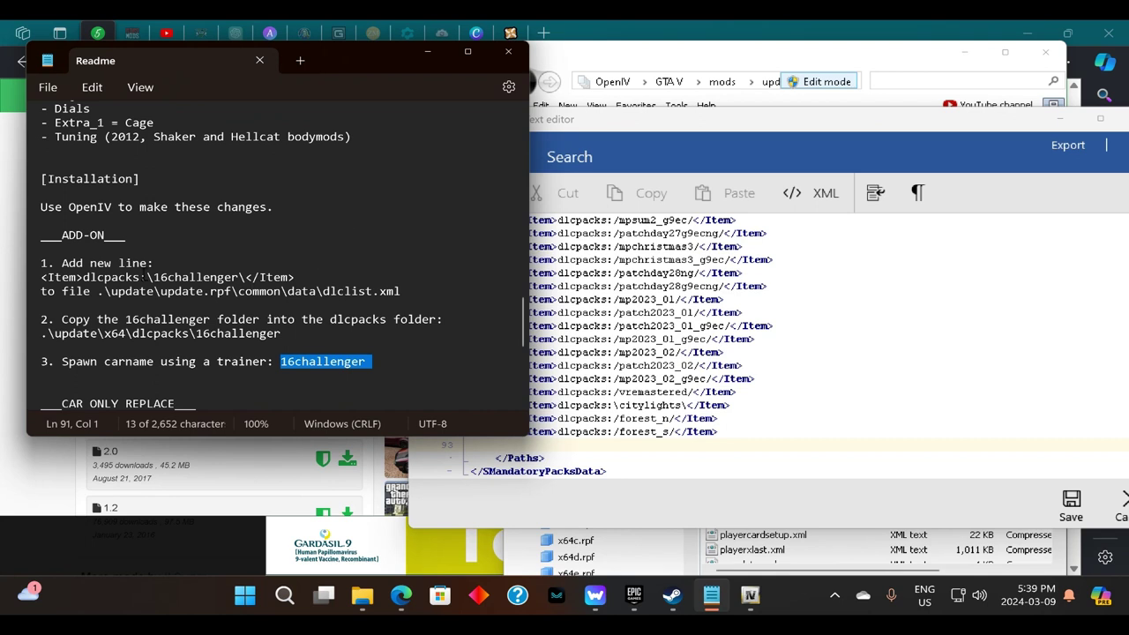
click(33, 281)
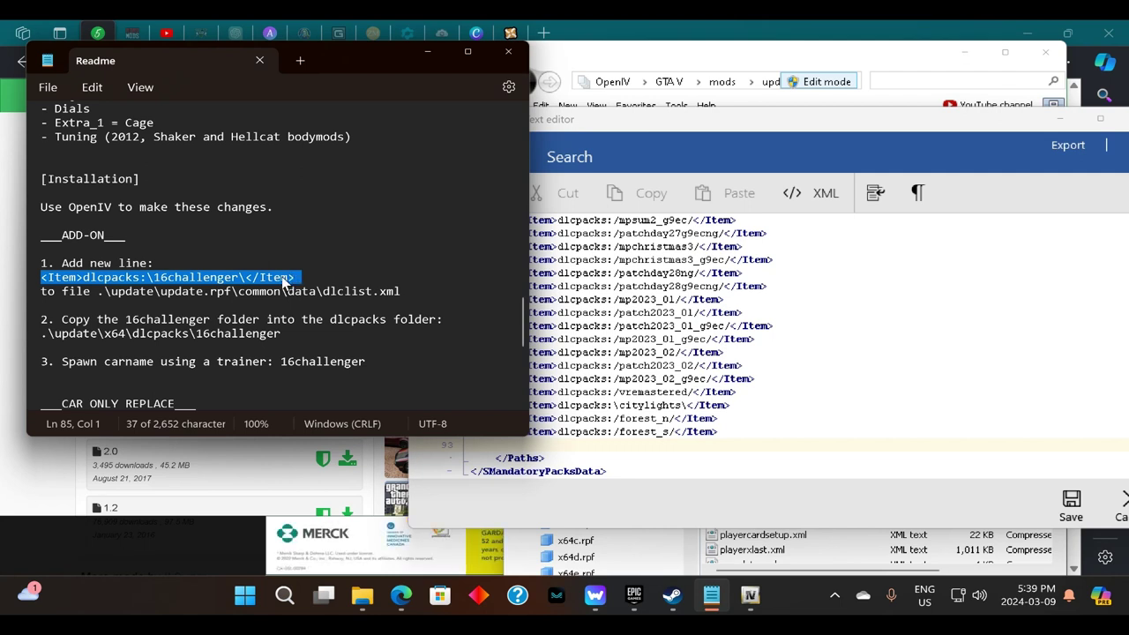
right_click(234, 281)
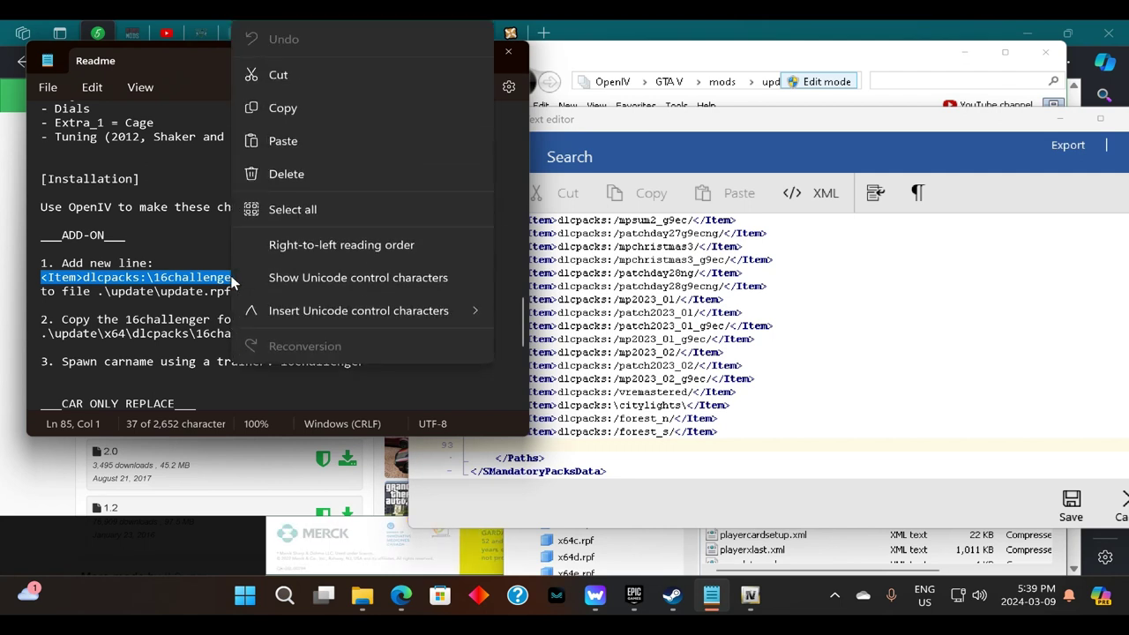
click(286, 109)
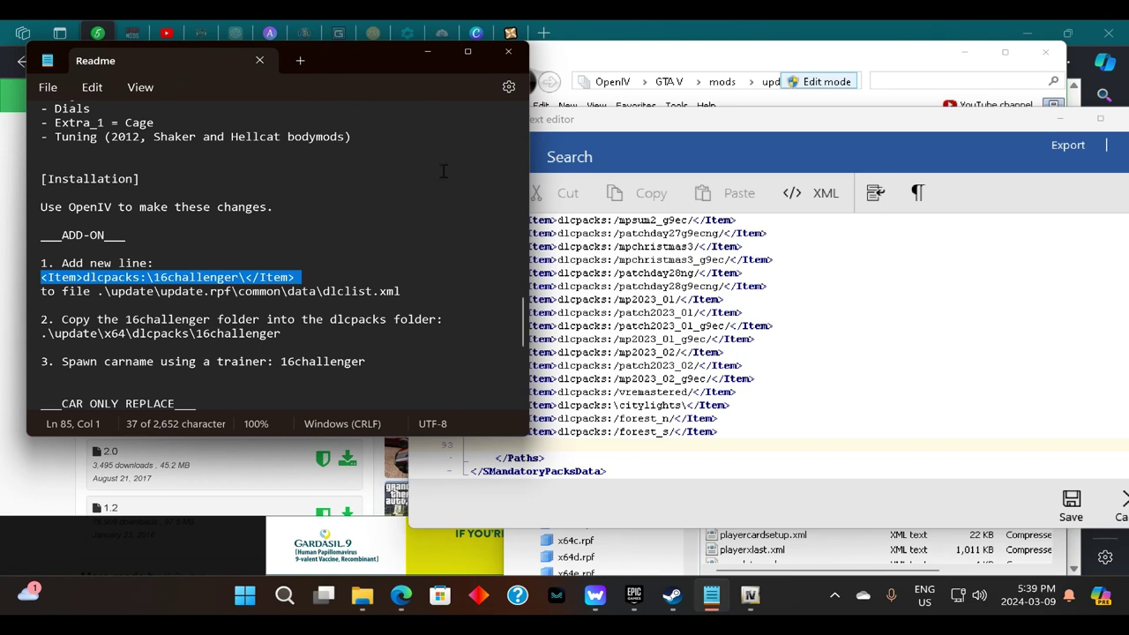
click(427, 51)
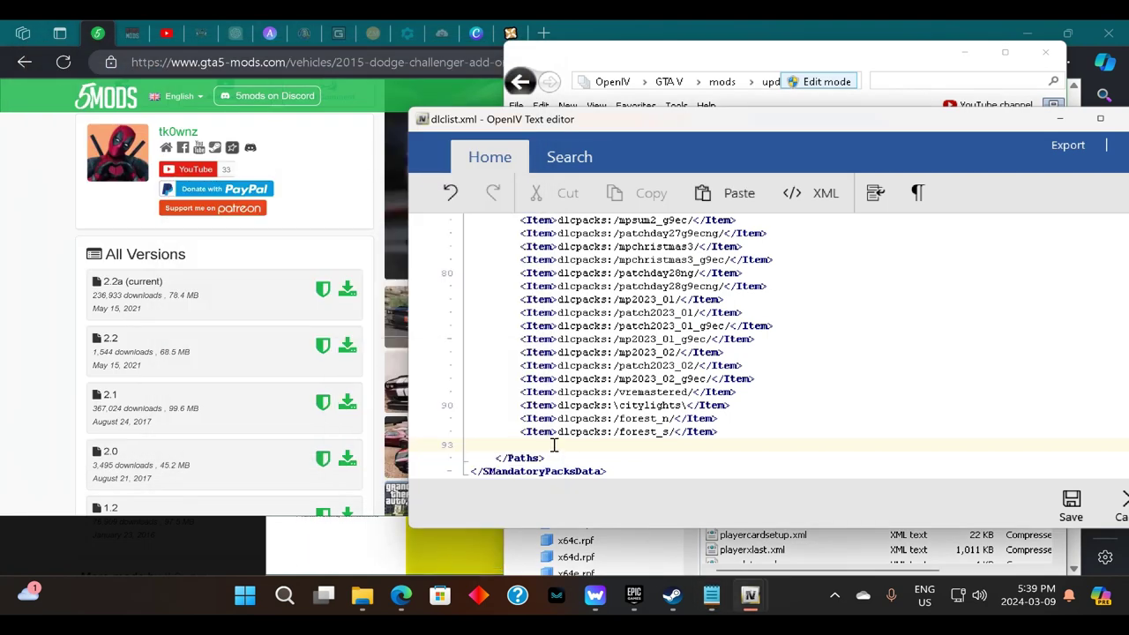
Paste the copied 16challenger line on the empty line of dlclist.xml and save the file
right_click(555, 447)
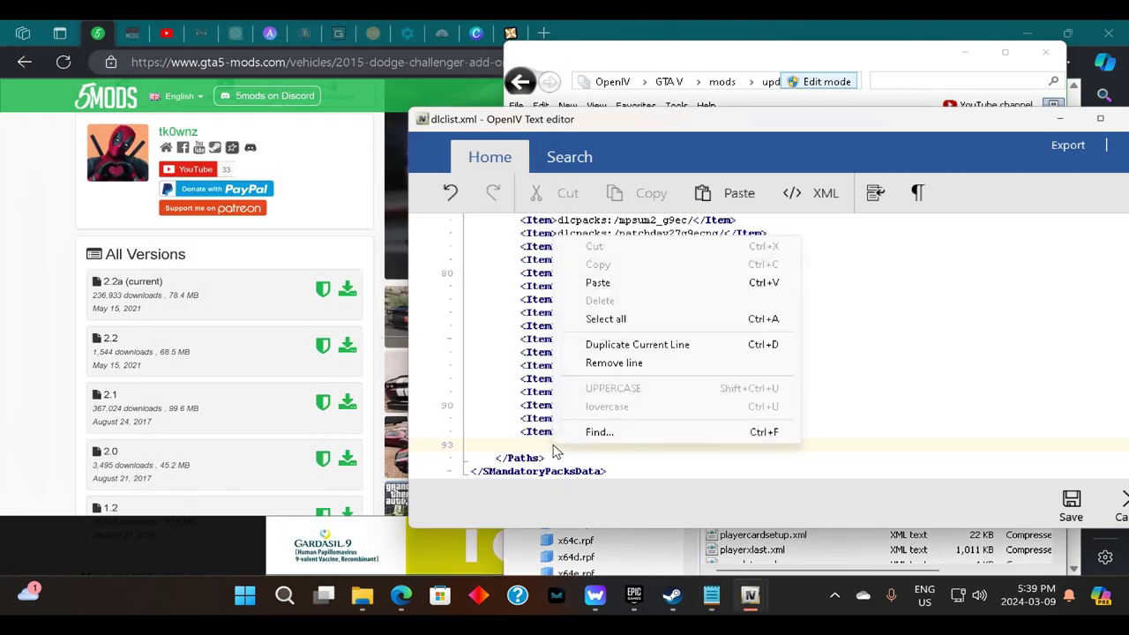
click(597, 283)
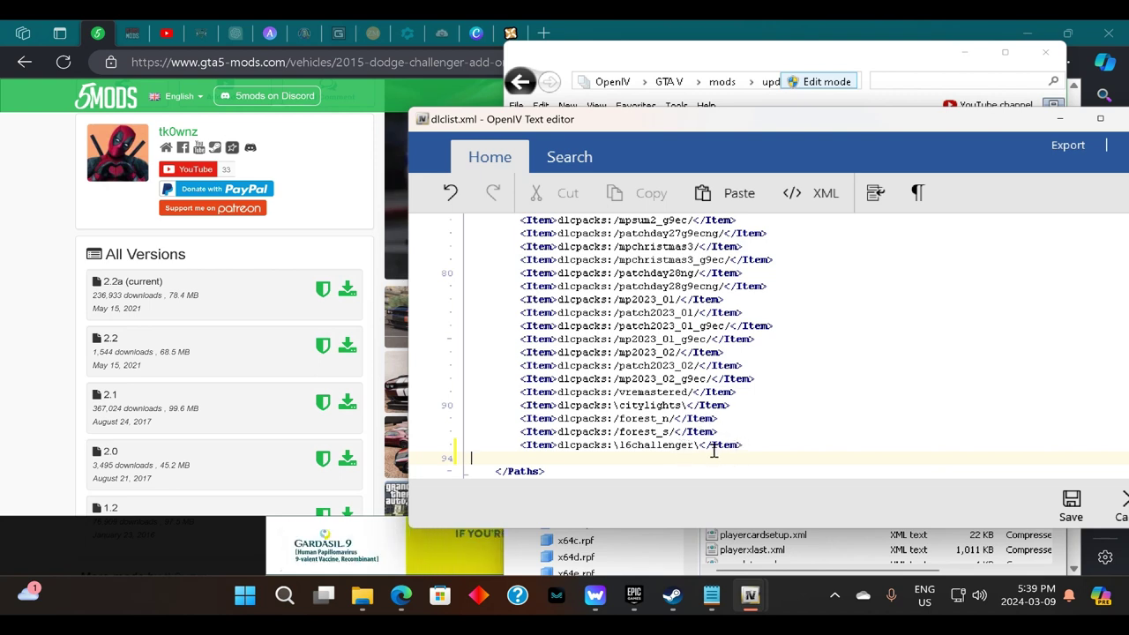
click(1070, 504)
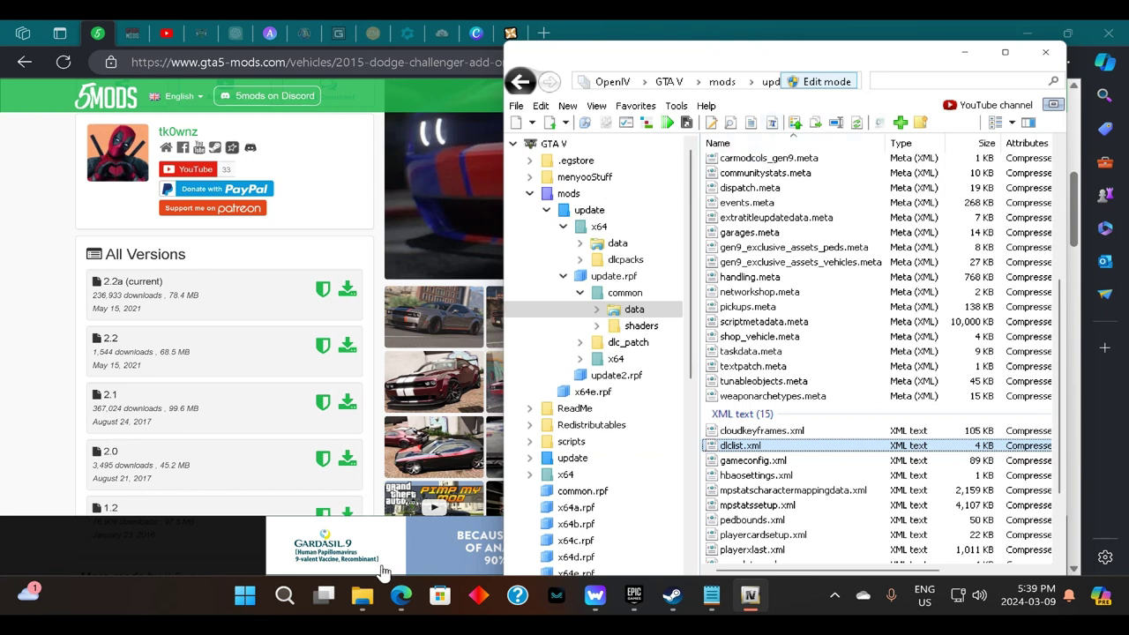
Switch to File Explorer and go to the extracted mod's _Wheels\dlcpacks folder containing dodgerims
click(361, 600)
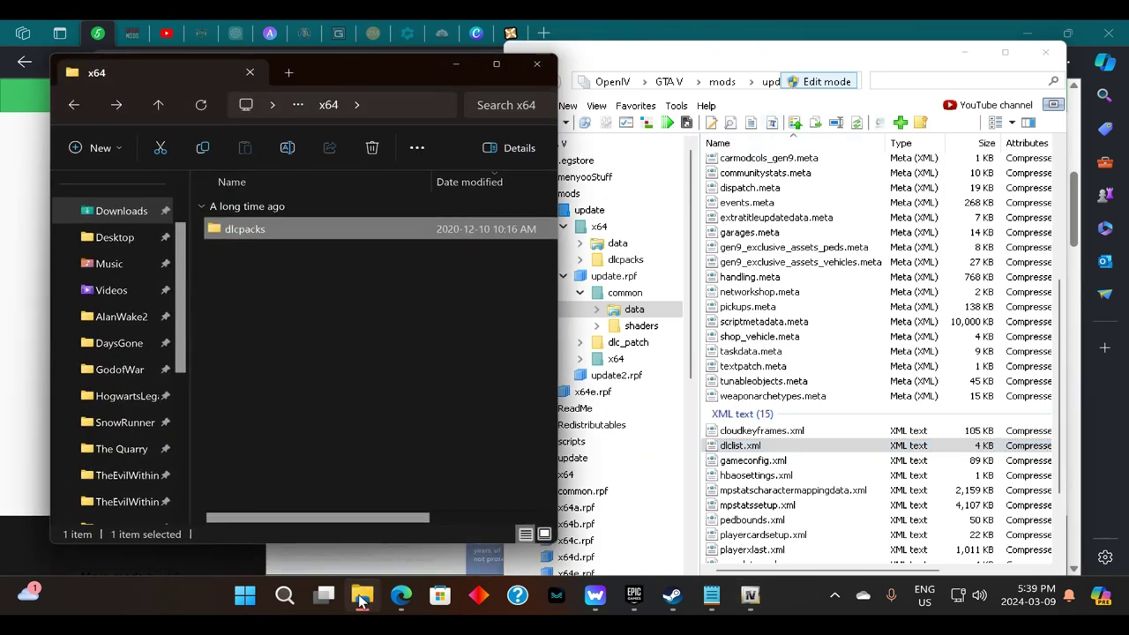
click(74, 105)
click(75, 106)
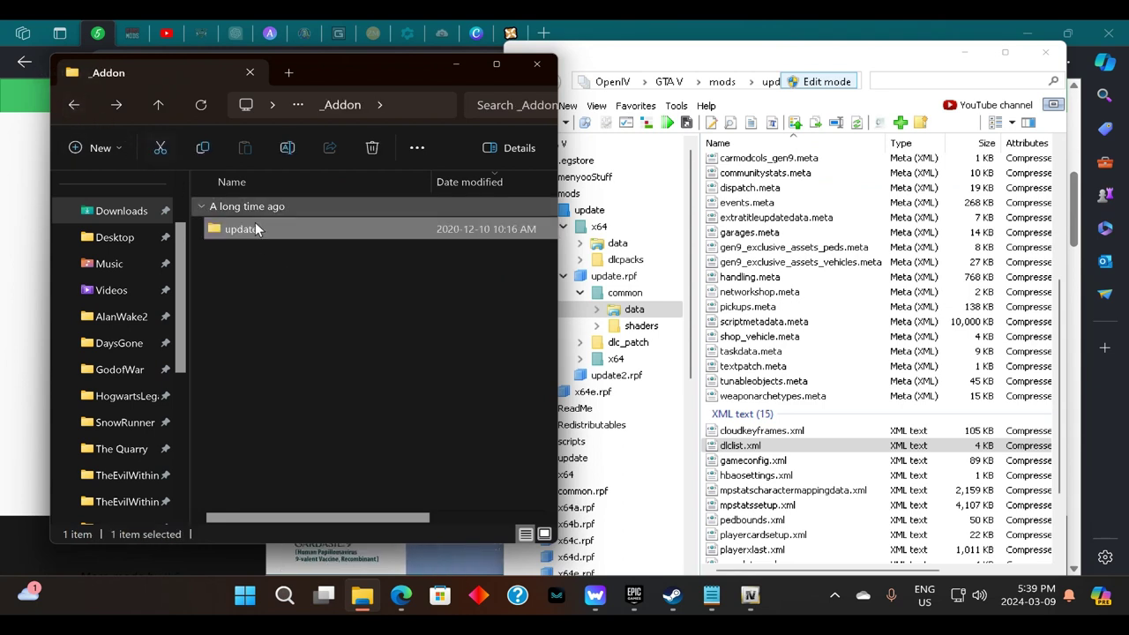
click(74, 106)
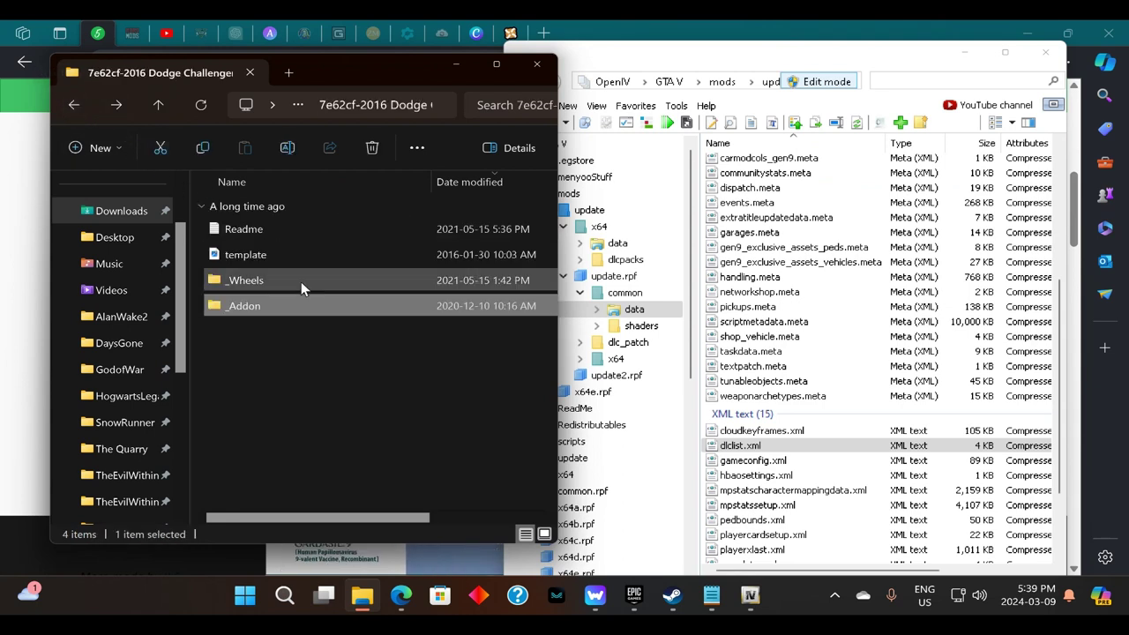
click(246, 282)
double_click(243, 281)
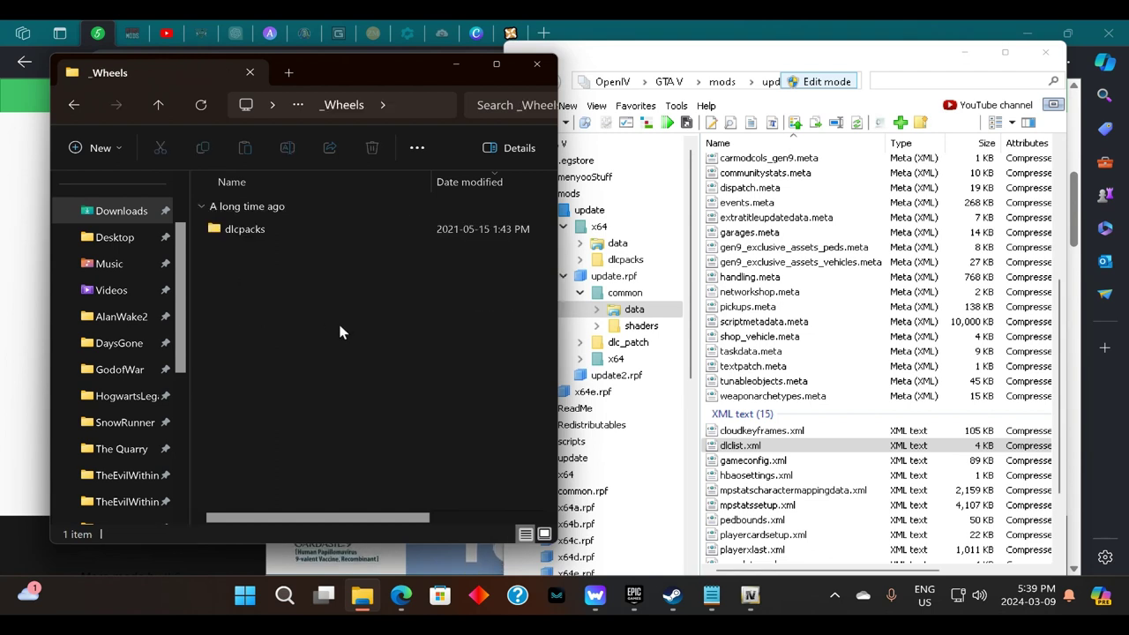
double_click(246, 229)
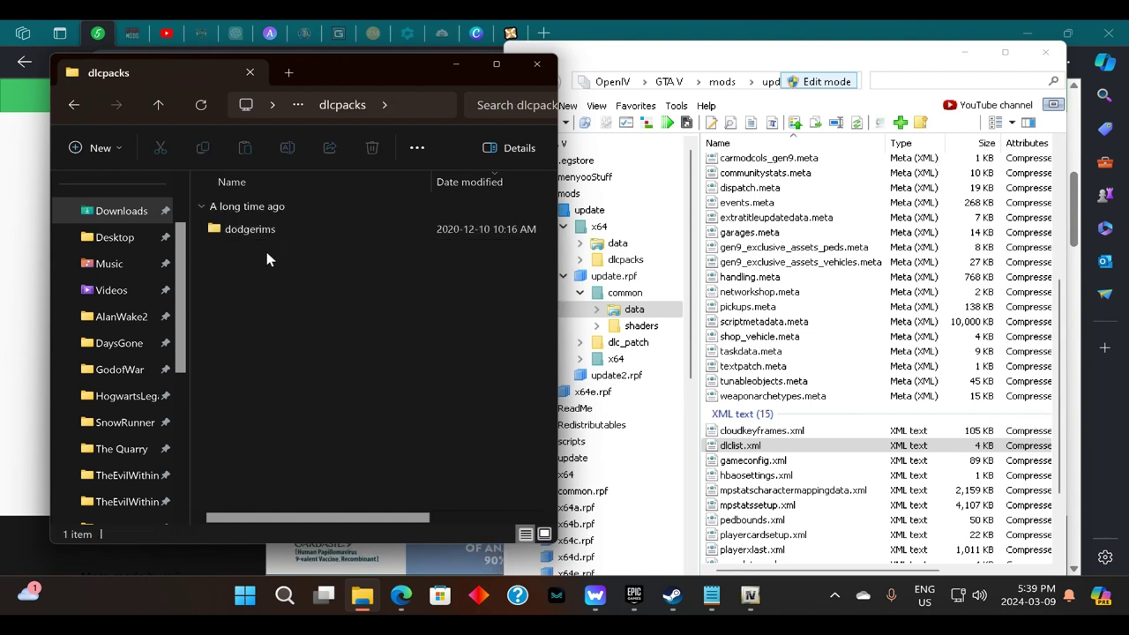
double_click(249, 231)
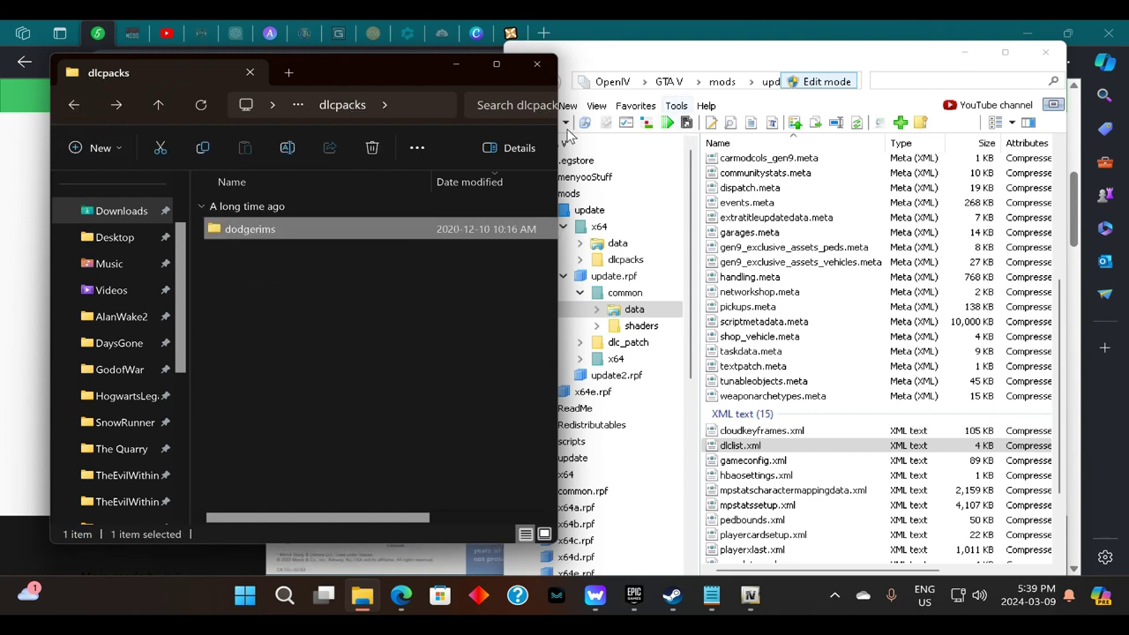
In OpenIV, return to the GTA V root and go to mods\update\x64\dlcpacks
click(668, 82)
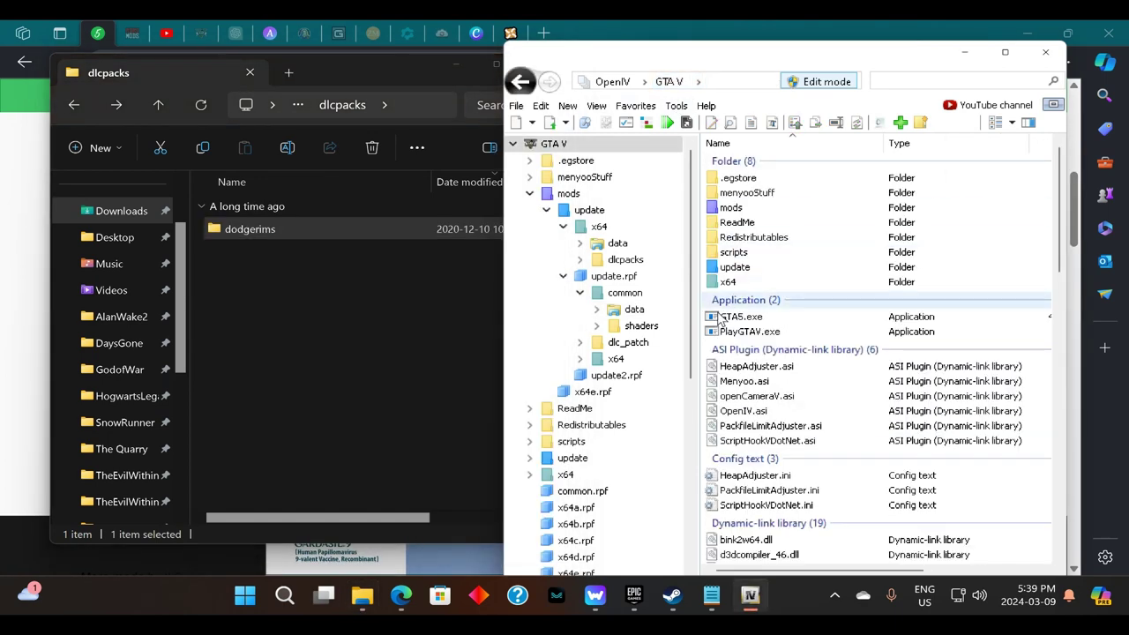
click(569, 194)
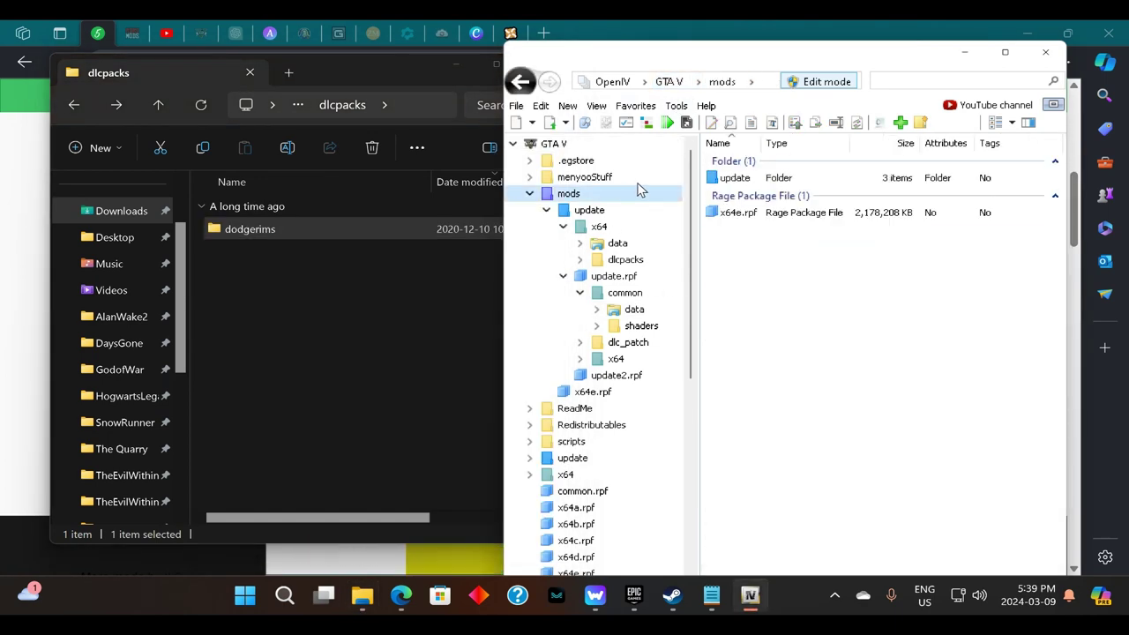
double_click(731, 179)
double_click(731, 178)
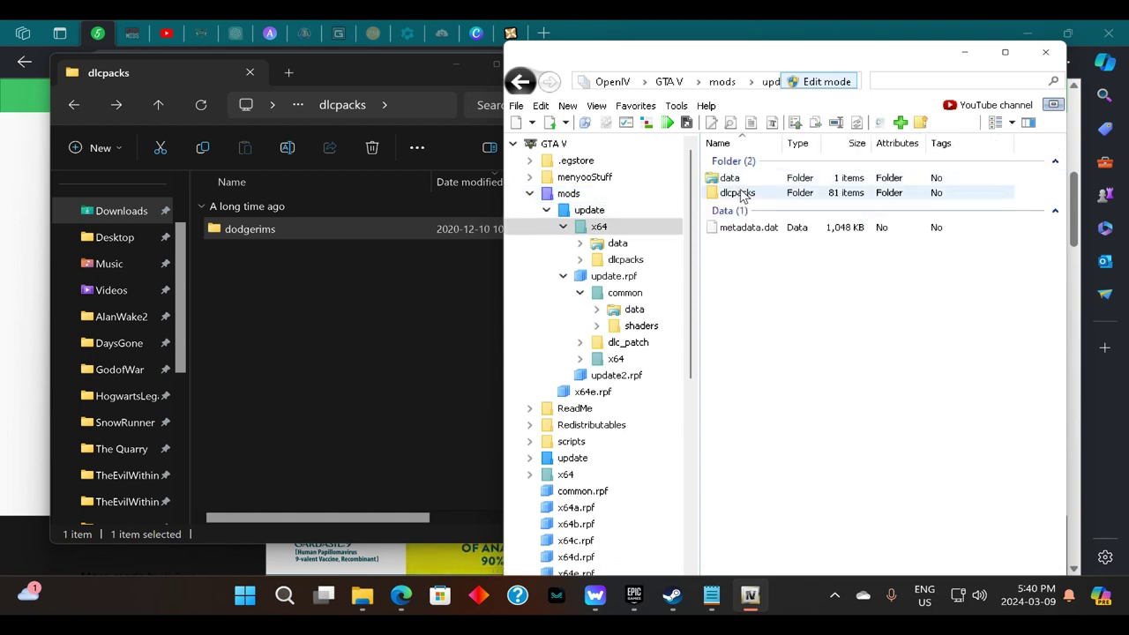
double_click(738, 194)
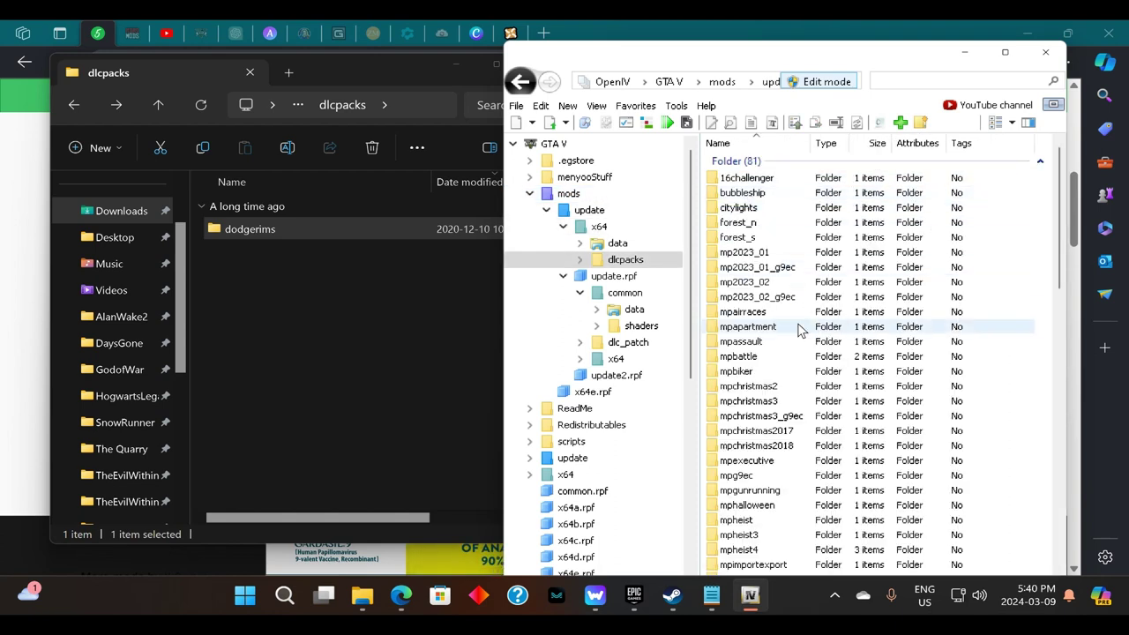
Copy the dodgerims folder from File Explorer into OpenIV's dlcpacks folder and check for it in the folder list
scroll(800, 332, down, 15)
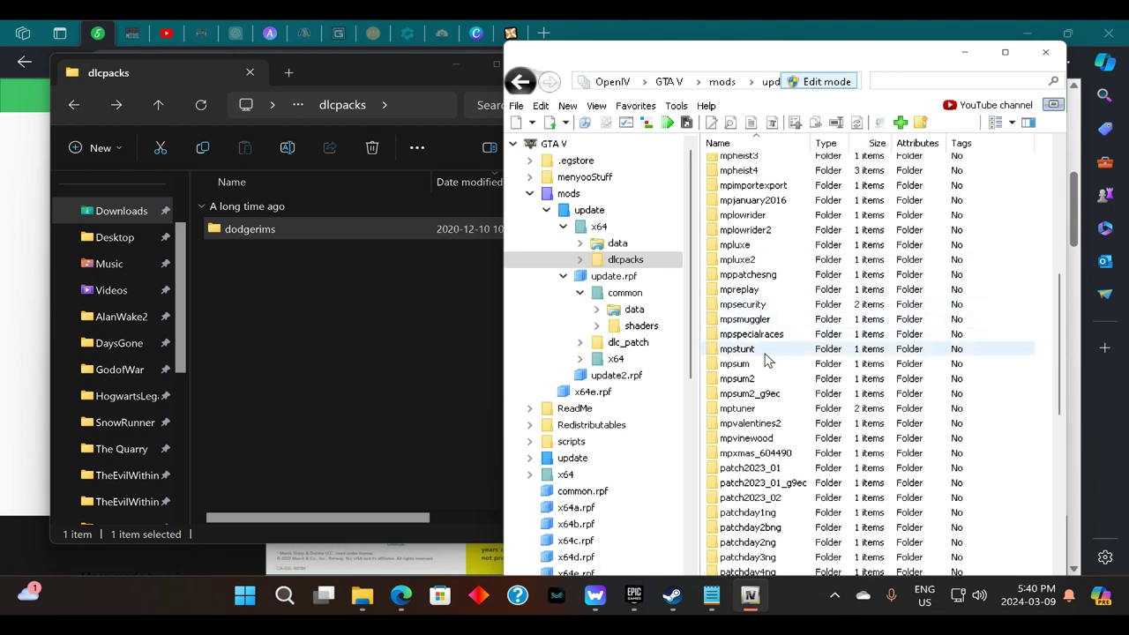
scroll(768, 353, down, 5)
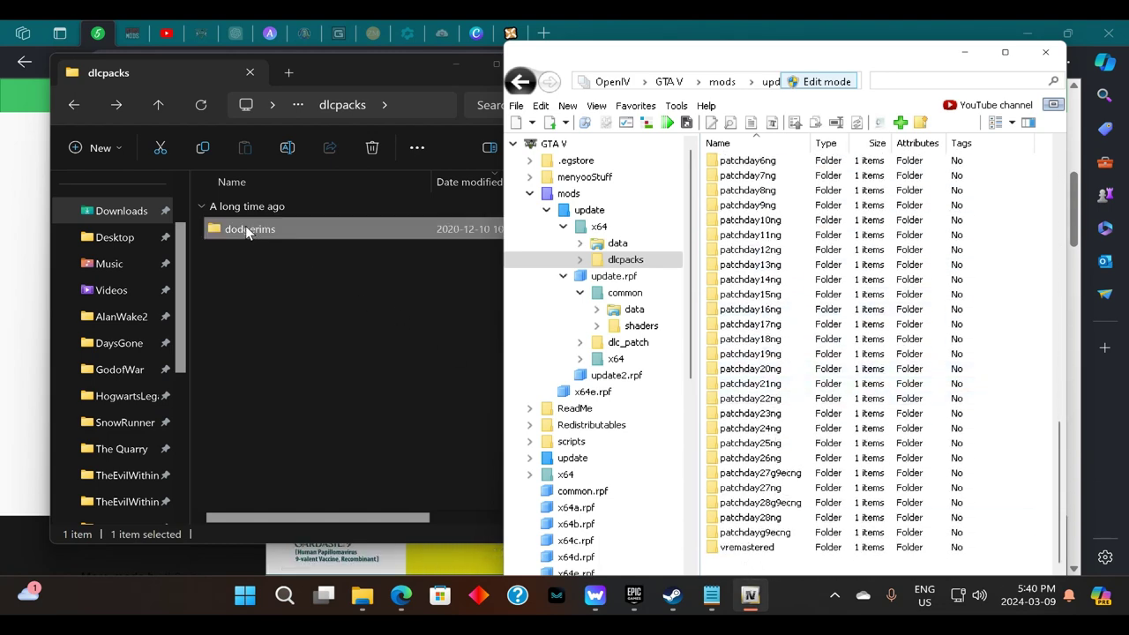
mouse_move(247, 231)
mouse_down()
mouse_move(411, 356)
mouse_move(744, 567)
mouse_up()
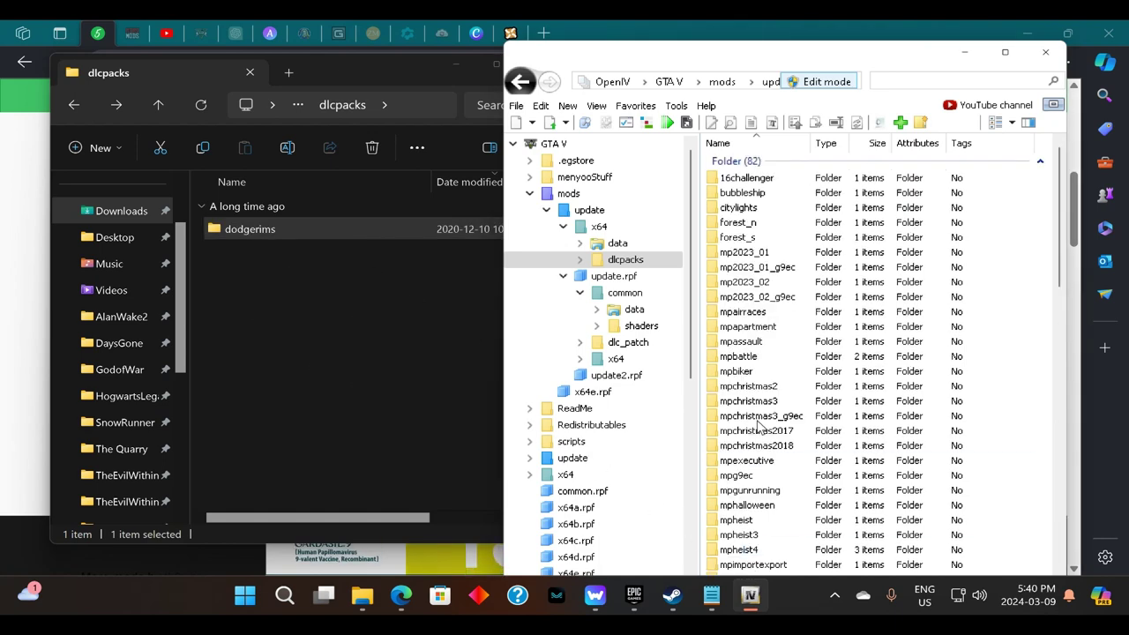
scroll(759, 428, down, 15)
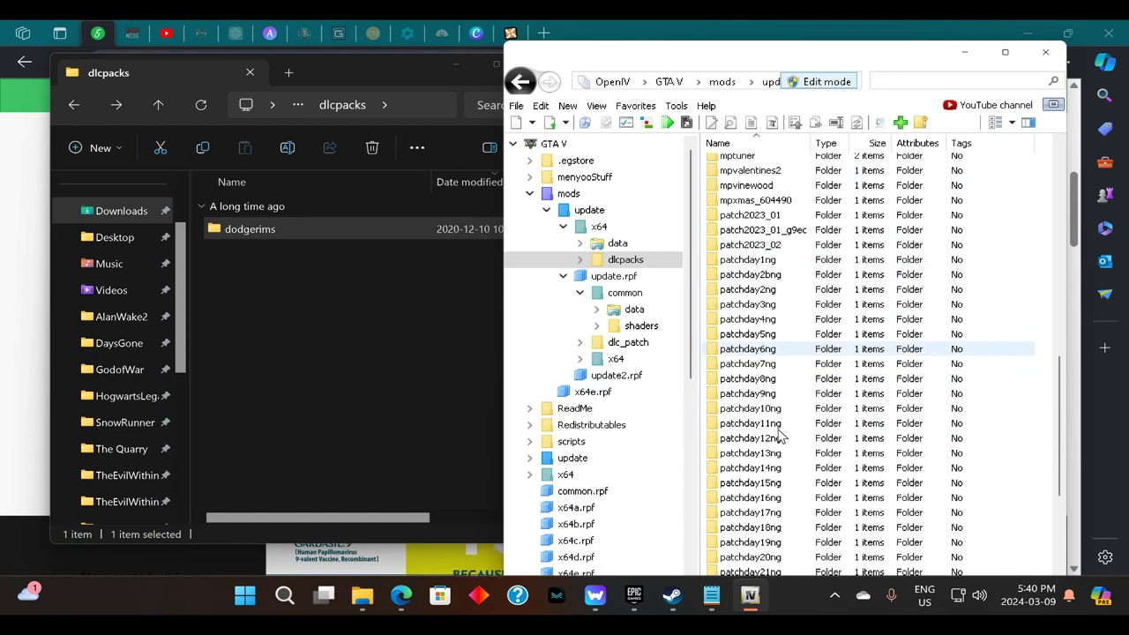
scroll(778, 435, down, 5)
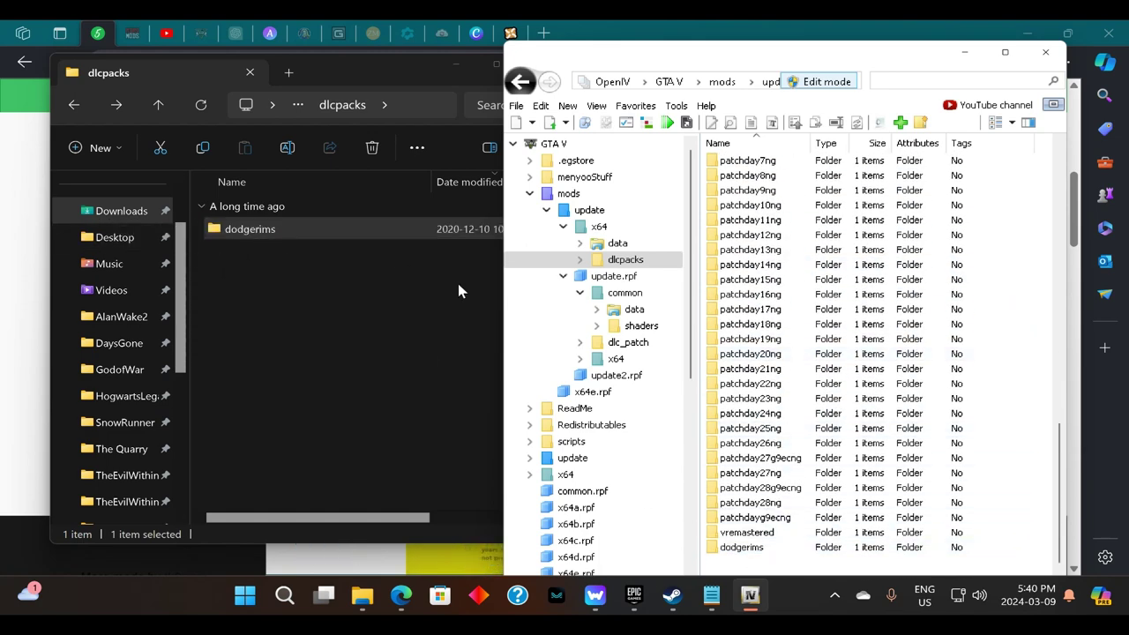
Close all open archives in OpenIV and go to the mods folder
click(517, 108)
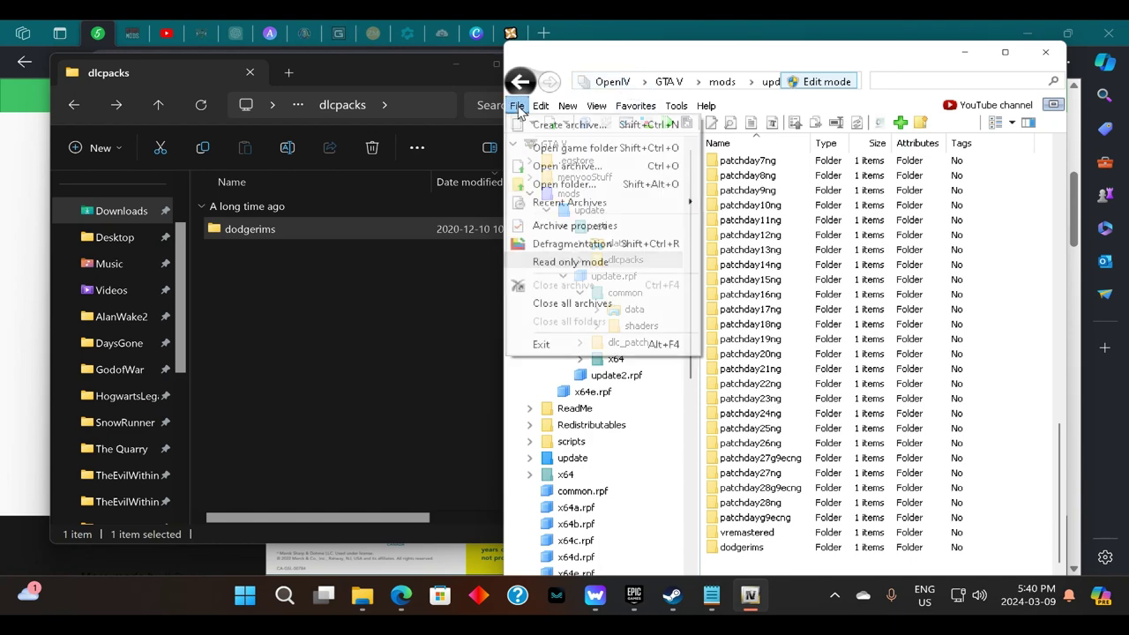
click(565, 304)
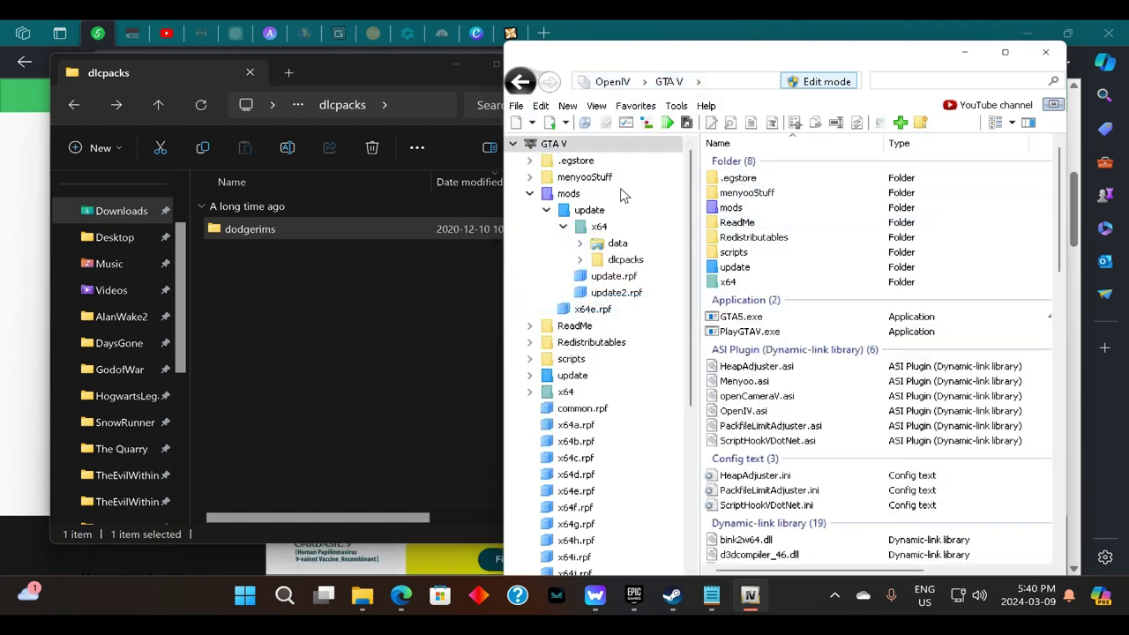
click(569, 196)
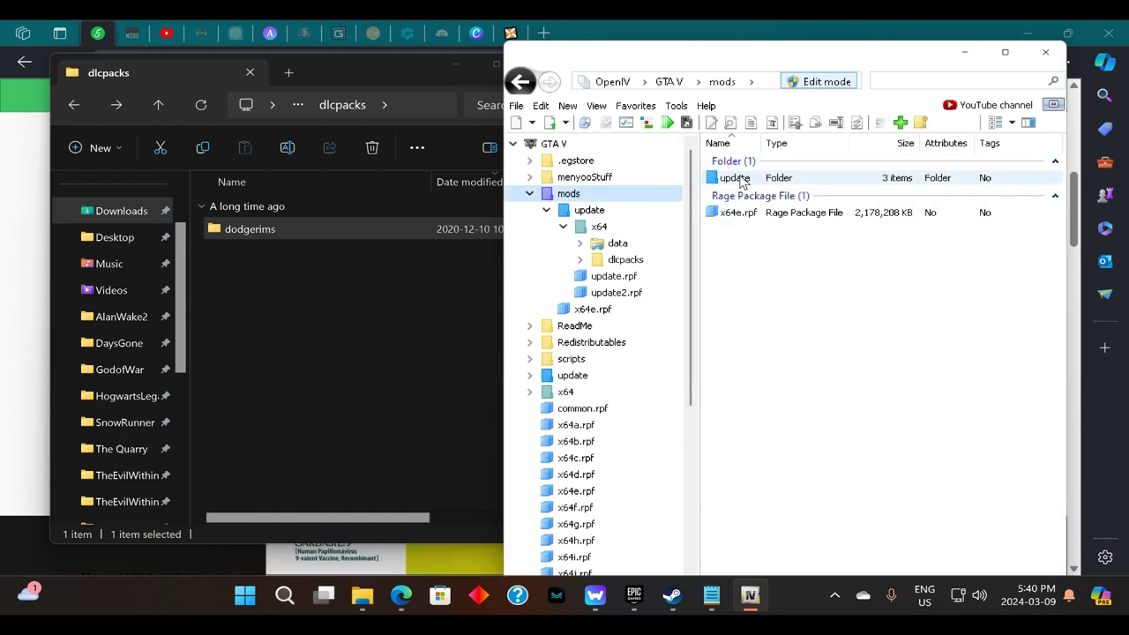